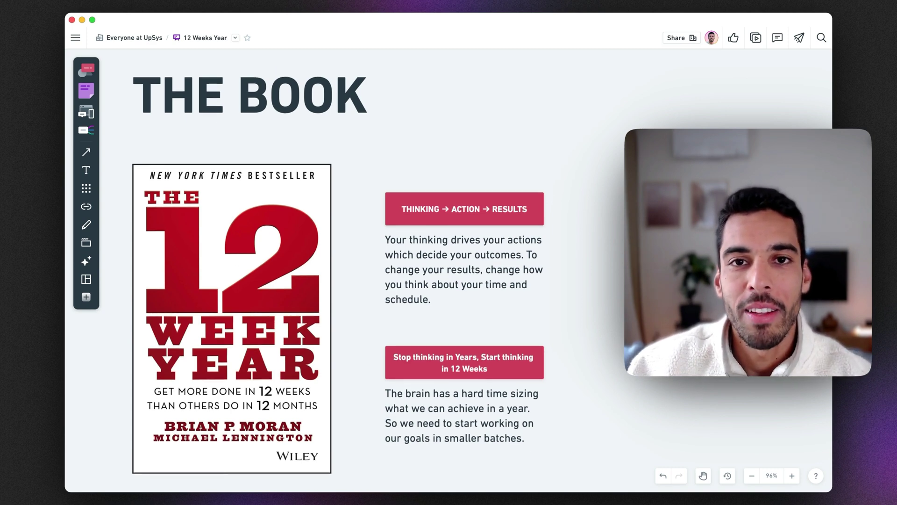
scroll(338, 270, down, 2)
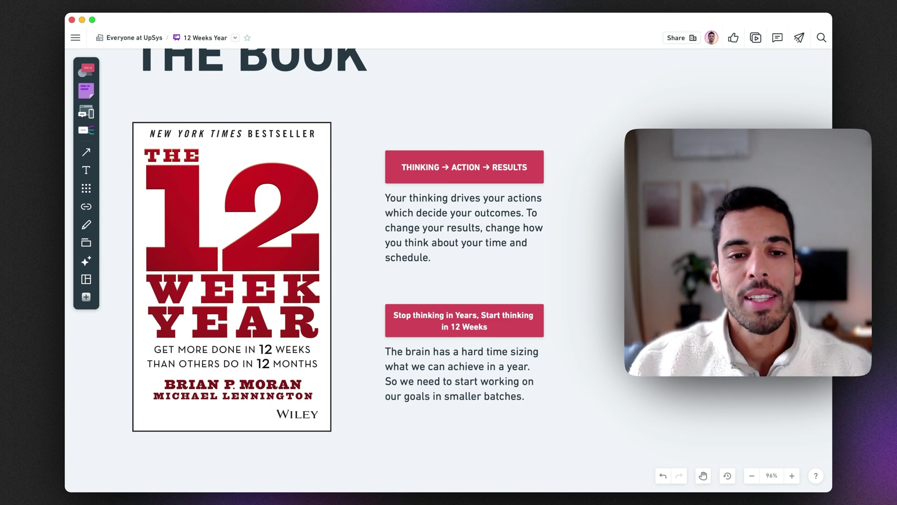
Jump to THE WHYS section and zoom in on the More Structure column's bullets
key(Right)
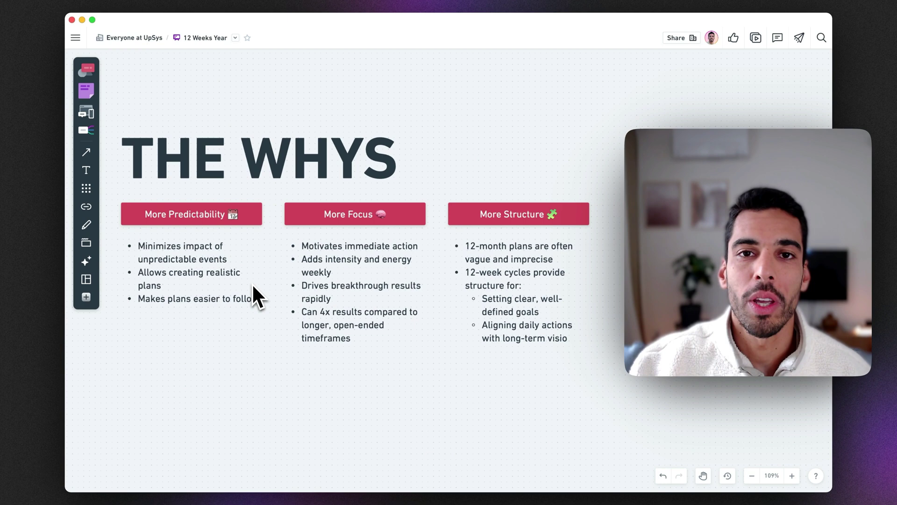
scroll(177, 278, up, 5)
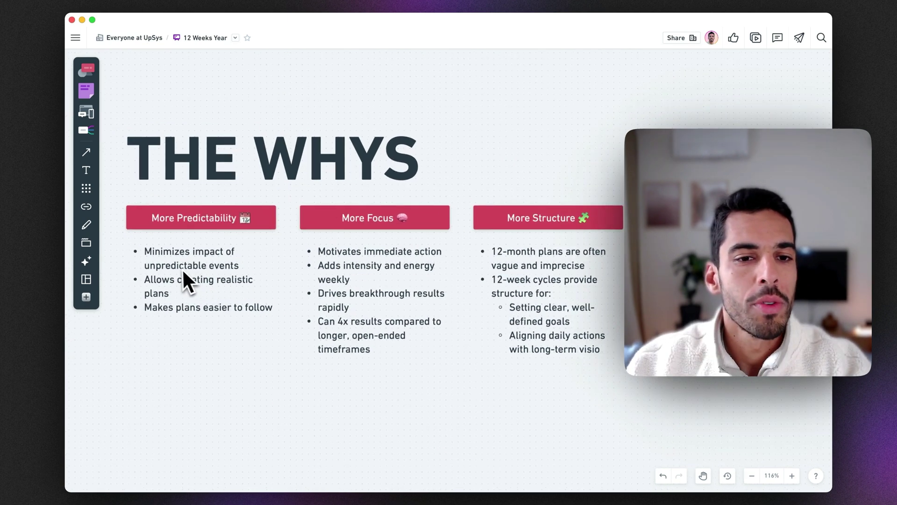
scroll(177, 281, up, 2)
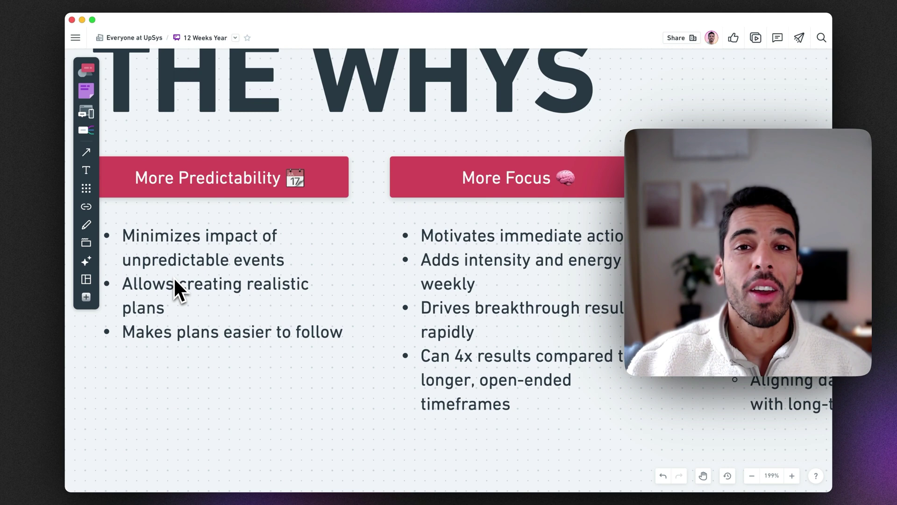
scroll(394, 264, up, 2)
scroll(310, 248, right, 10)
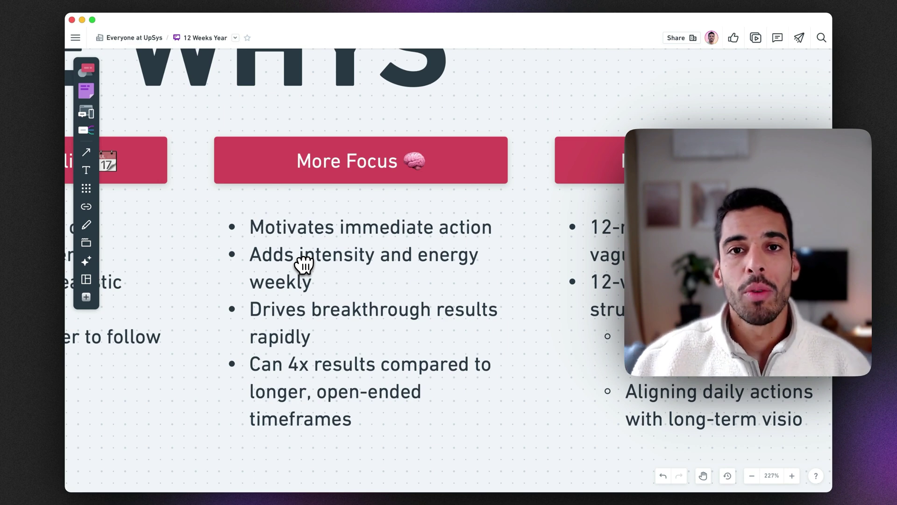
scroll(303, 265, right, 10)
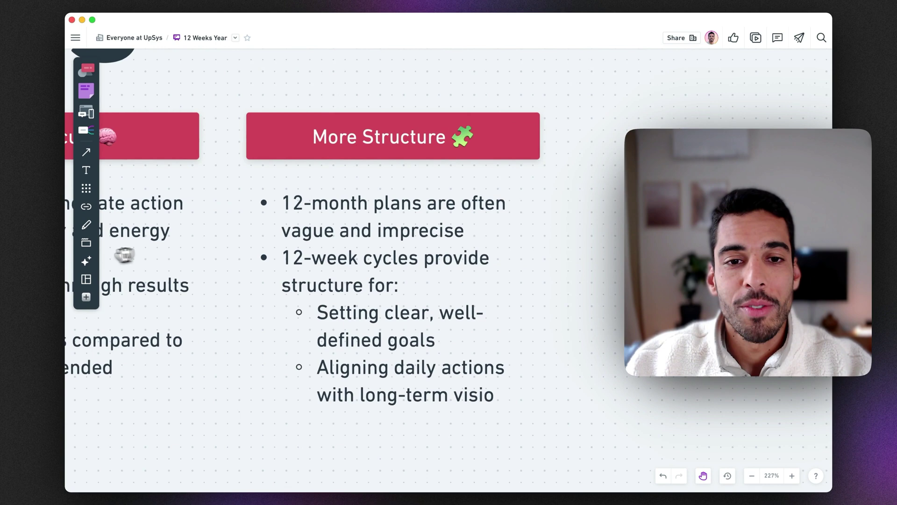
scroll(194, 250, up, 2)
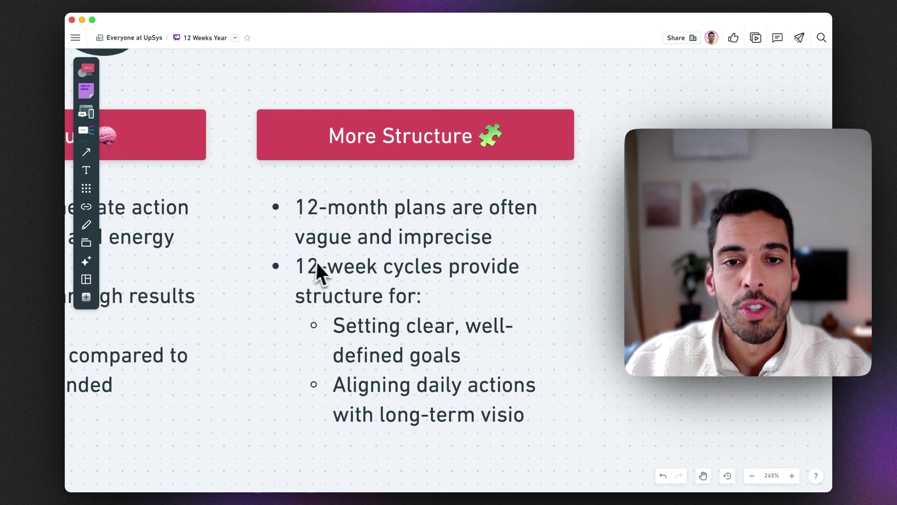
drag(315, 267, 295, 249)
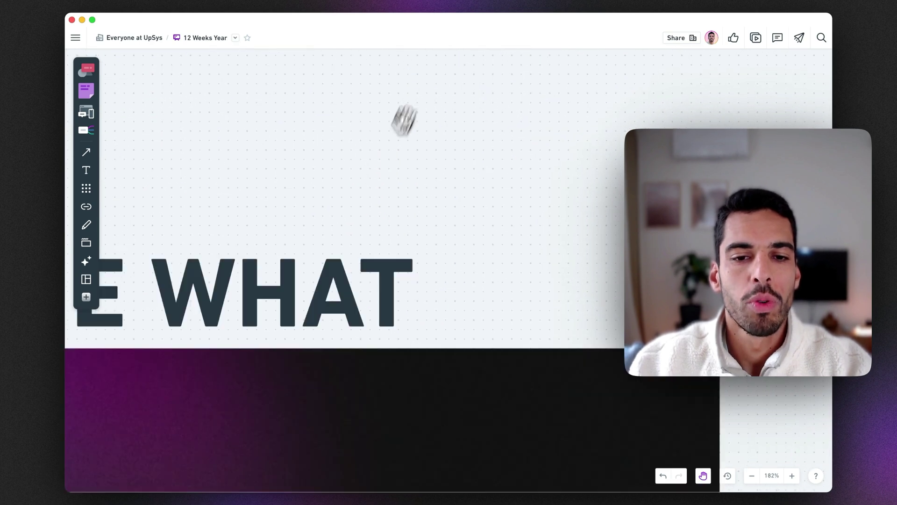
Zoom out to THE WHAT frame's Vision, Goals, 12 Week Plan, Weekly Goals, Daily Tasks stack
scroll(407, 200, down, 5)
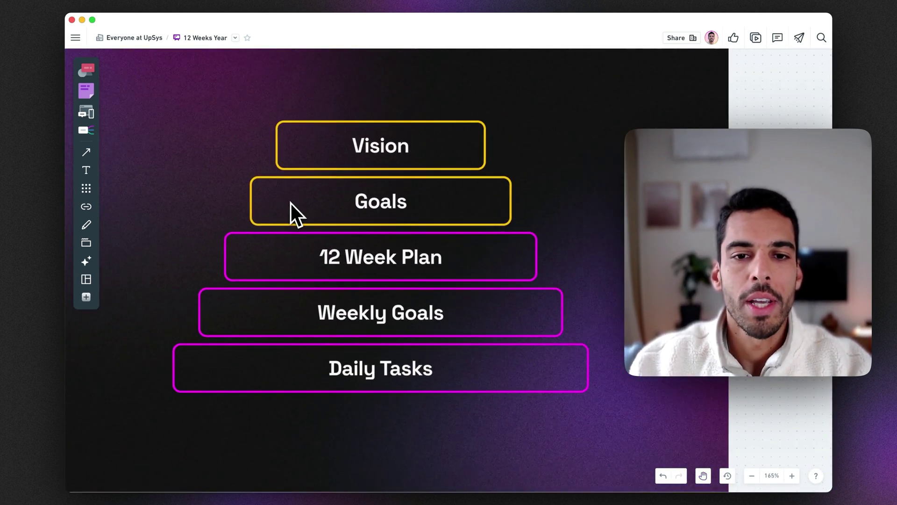
scroll(301, 206, up, 2)
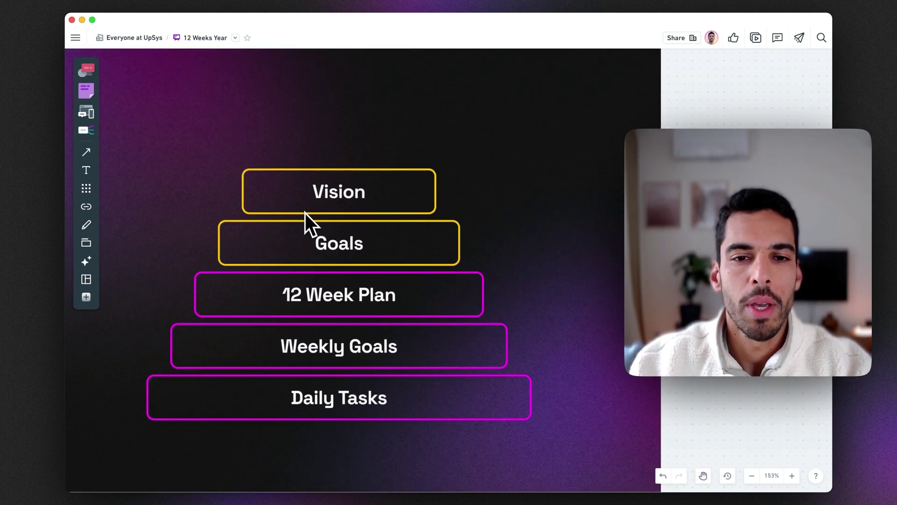
scroll(313, 228, down, 2)
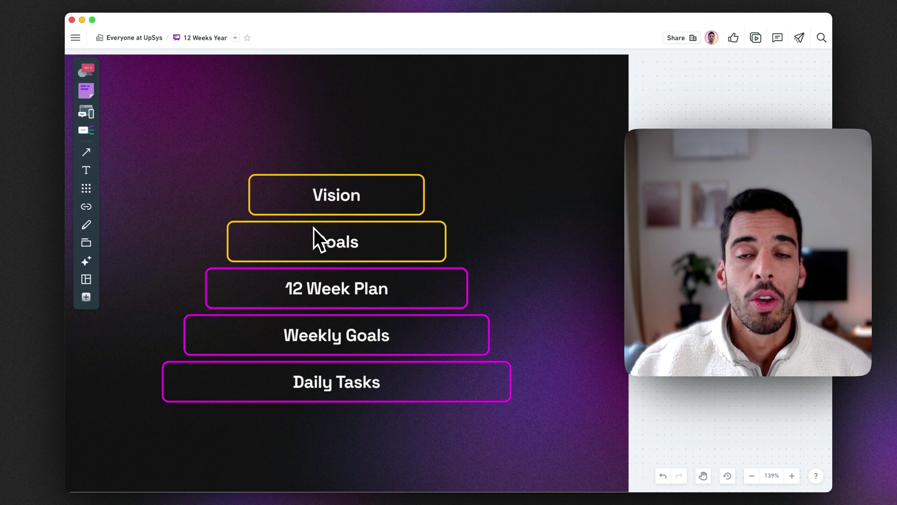
scroll(316, 230, down, 1)
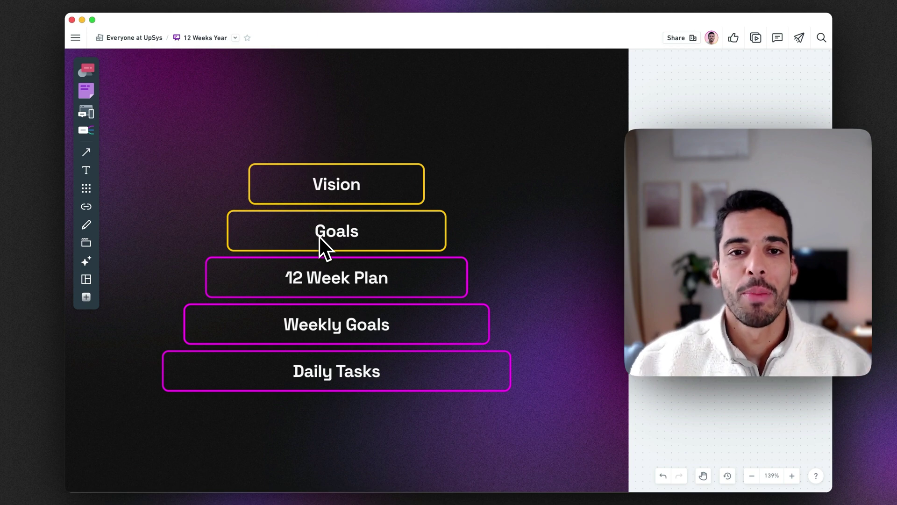
scroll(323, 236, up, 1)
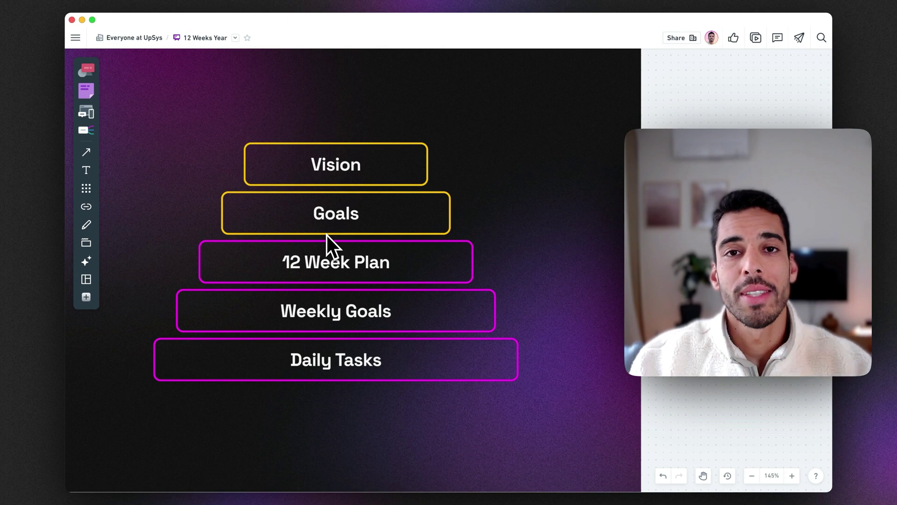
Jump to THE HOW and zoom onto the 12 Week Year Method Principles mind map
key(Right)
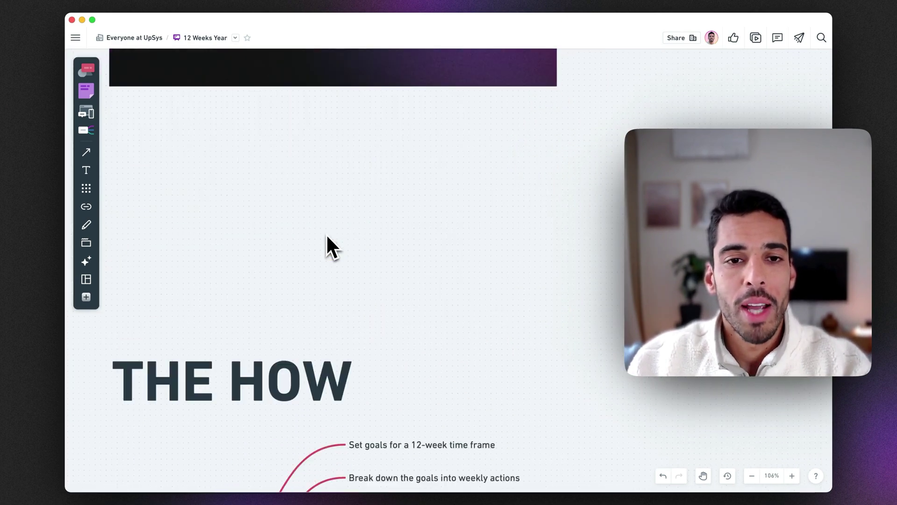
scroll(327, 234, up, 3)
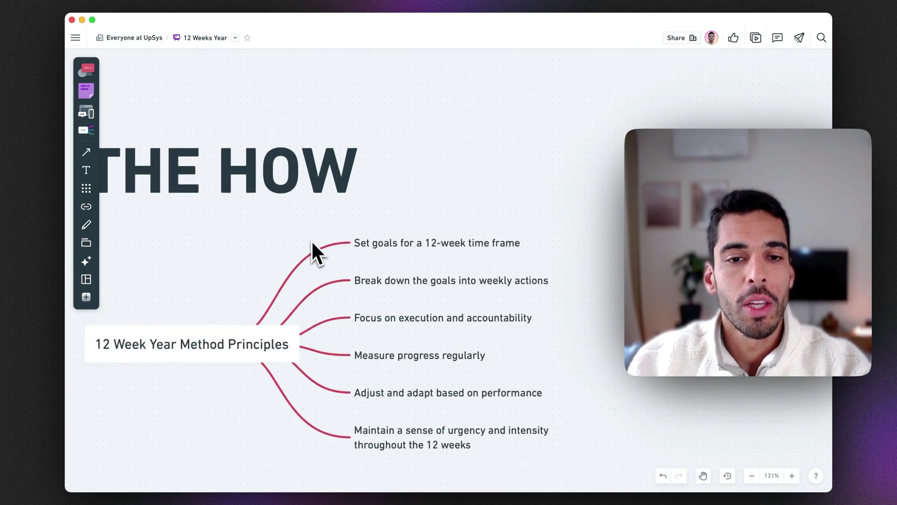
key(space)
drag(302, 255, 258, 192)
scroll(291, 201, up, 2)
scroll(291, 206, up, 3)
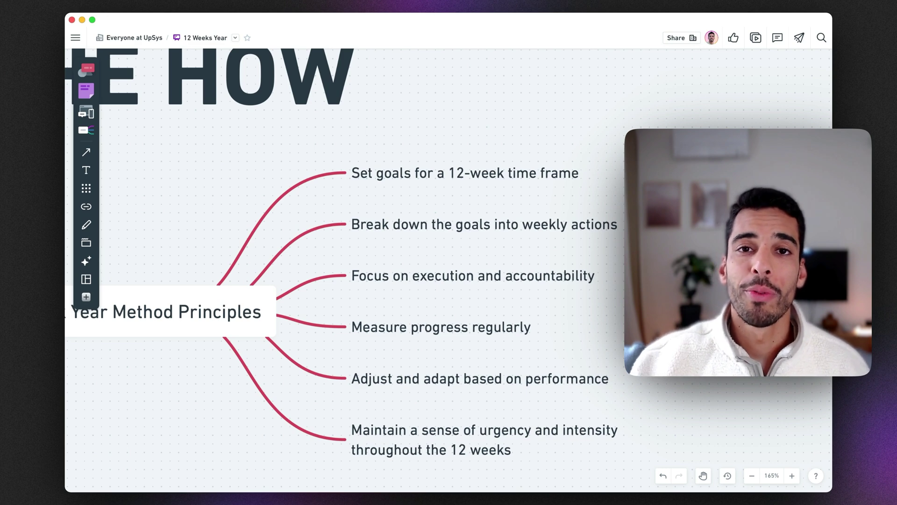
scroll(549, 249, up, 2)
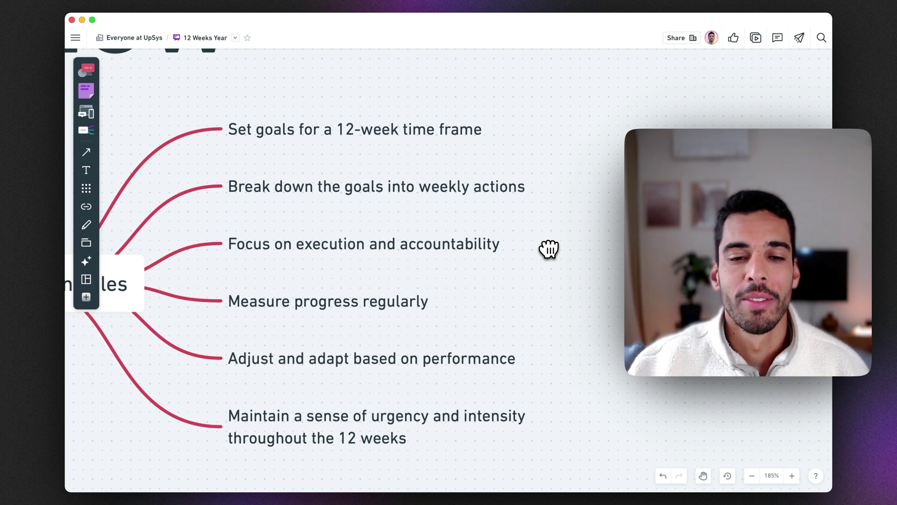
Bring the IN CLICKUP task diagram into view and change its first box to '12 Week Years'
scroll(549, 249, down, 5)
drag(310, 242, 355, 213)
scroll(300, 176, up, 3)
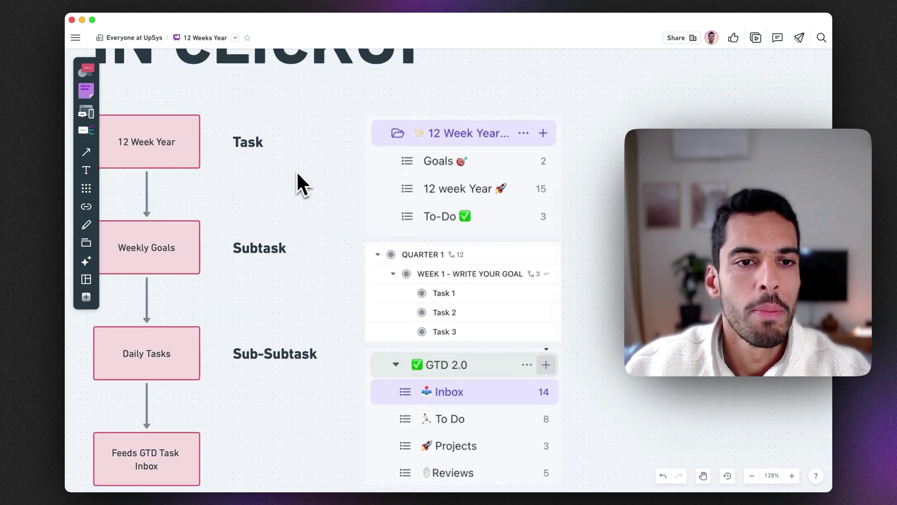
scroll(299, 170, down, 2)
drag(301, 170, 310, 166)
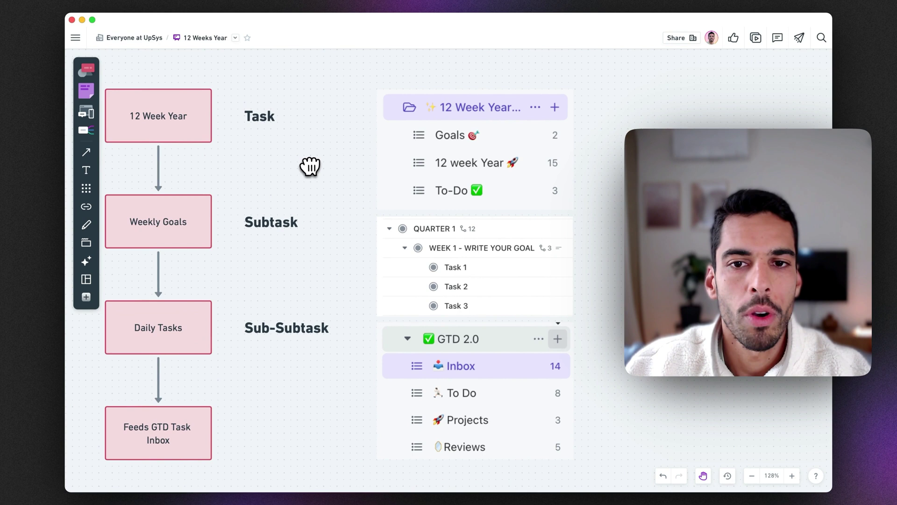
scroll(296, 164, up, 1)
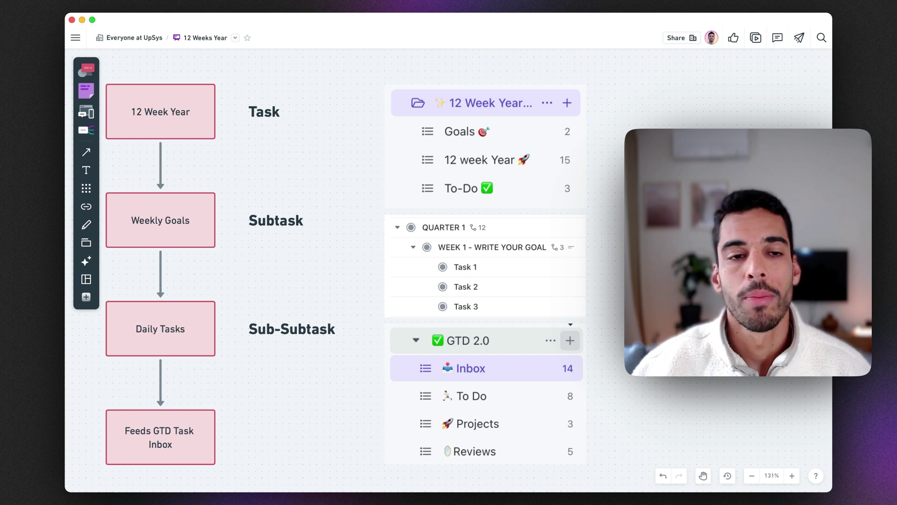
text(st when you fill this.)
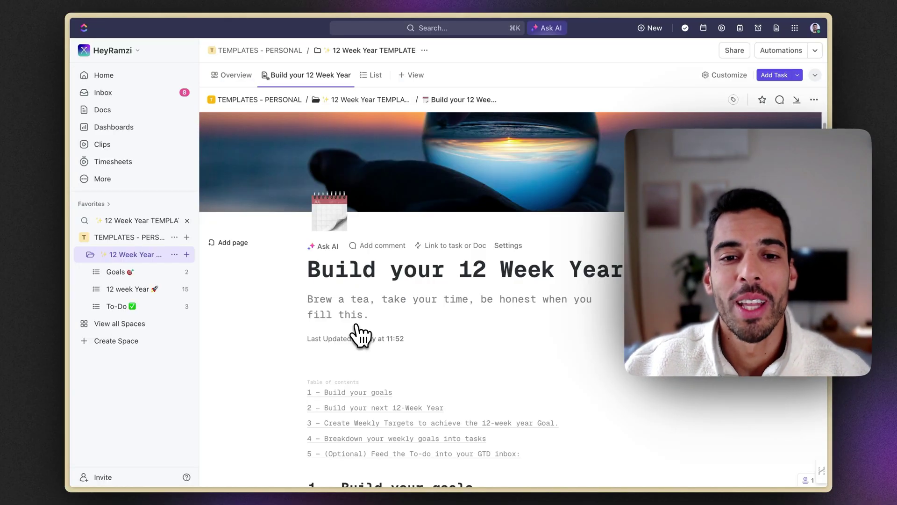
scroll(363, 333, down, 2)
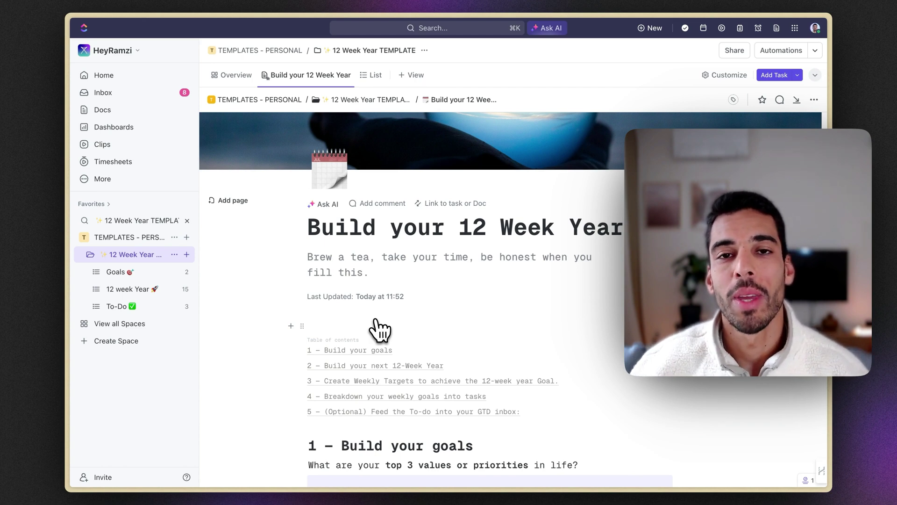
scroll(379, 329, down, 5)
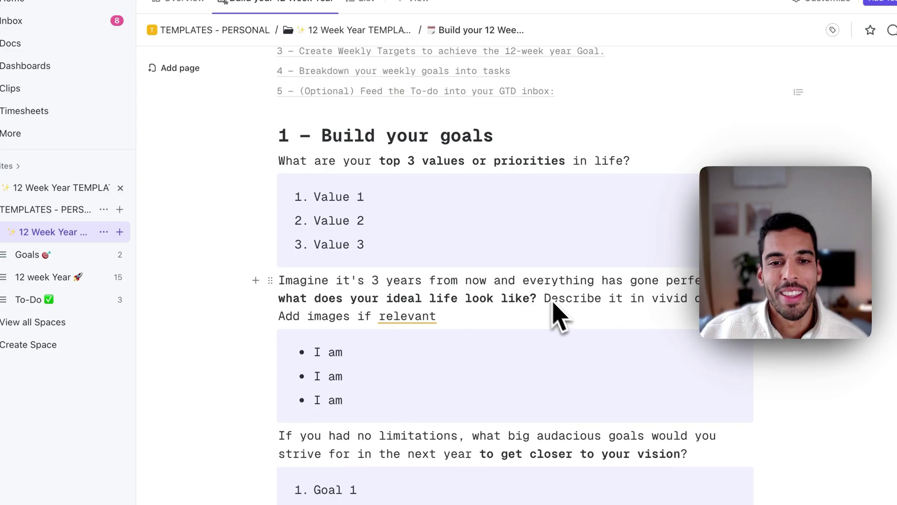
scroll(514, 309, up, 1)
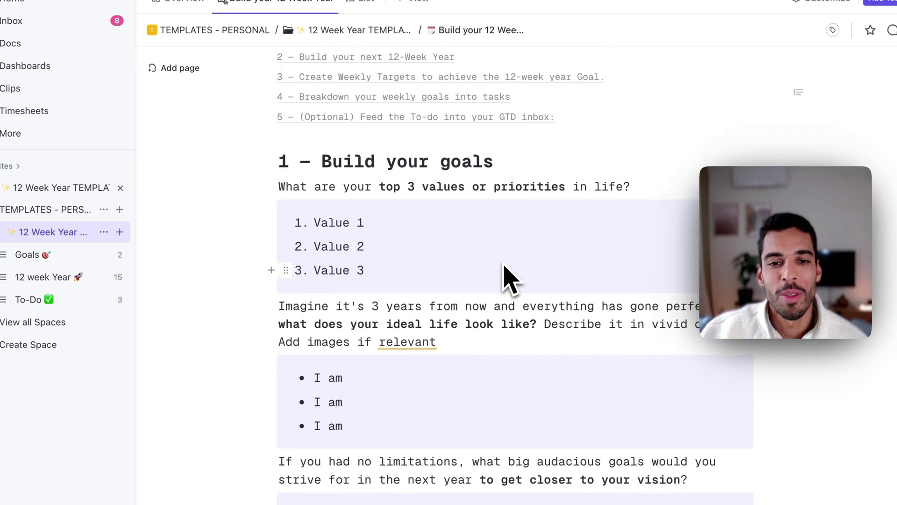
scroll(505, 276, down, 5)
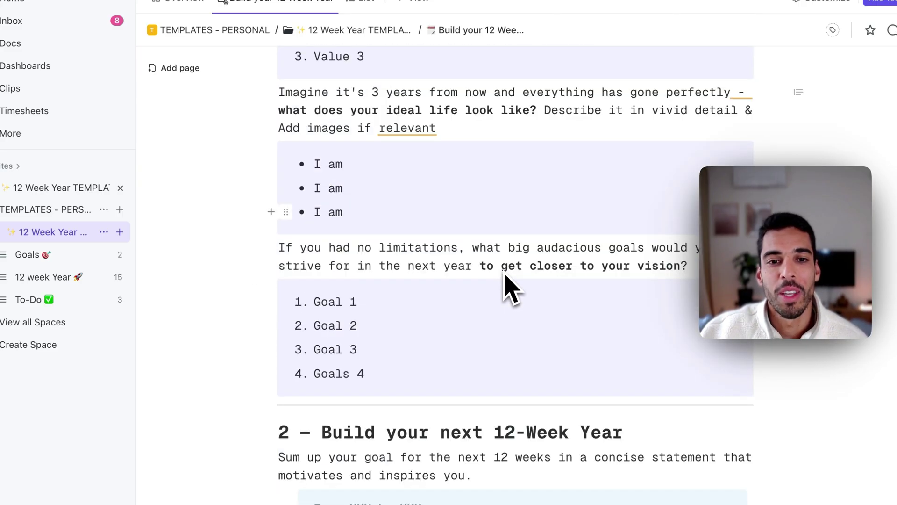
scroll(486, 243, down, 2)
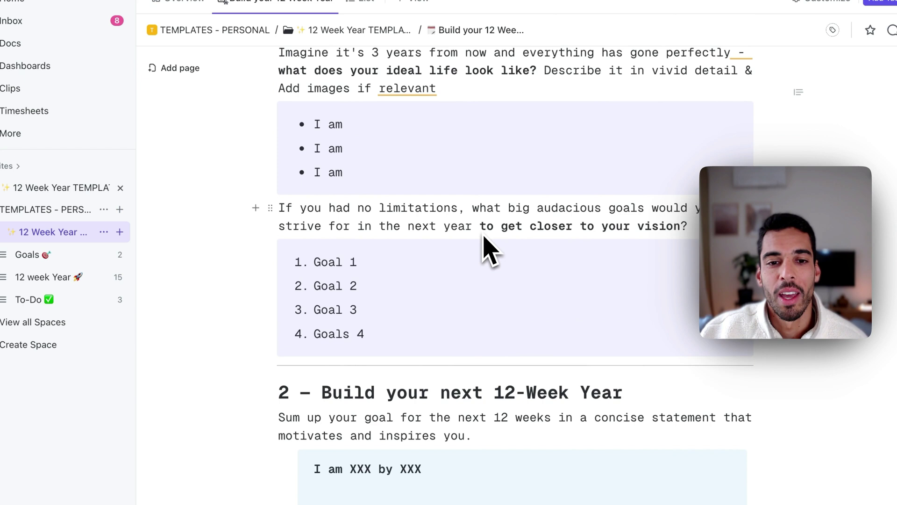
scroll(475, 304, down, 1)
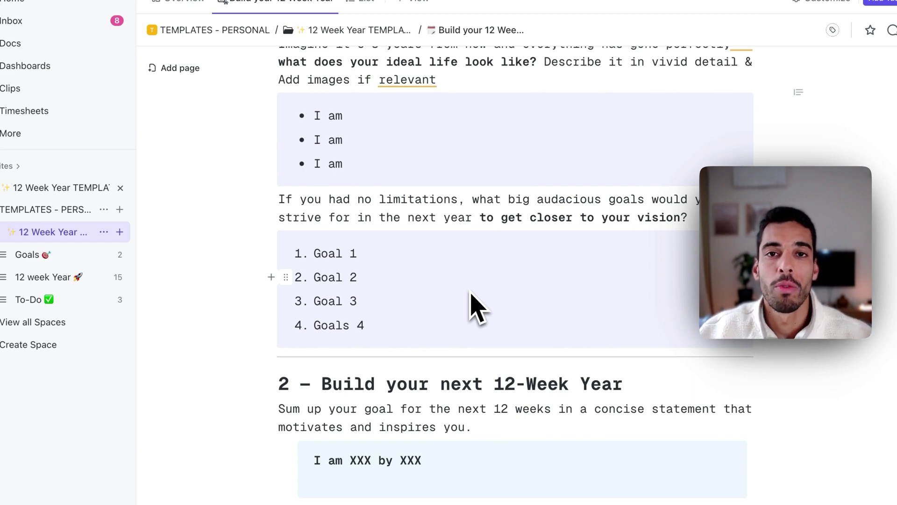
scroll(477, 306, down, 15)
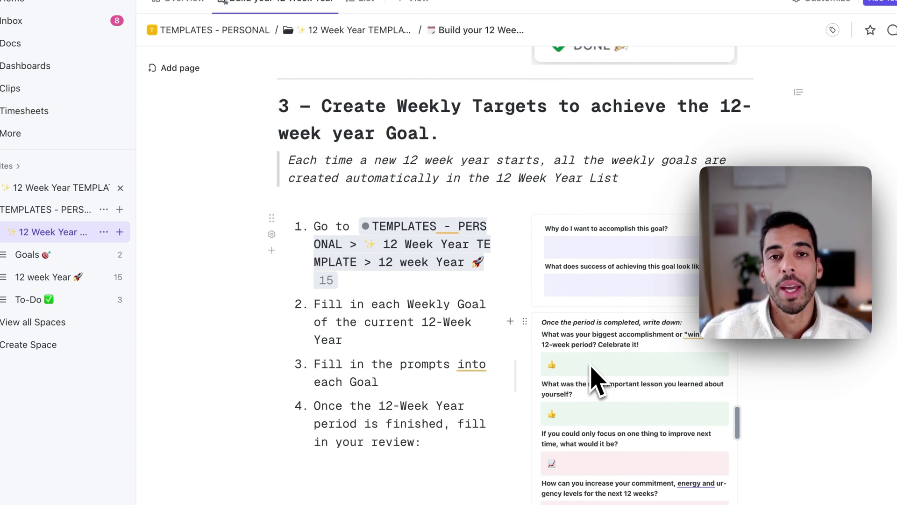
scroll(592, 367, down, 1)
scroll(591, 367, up, 1)
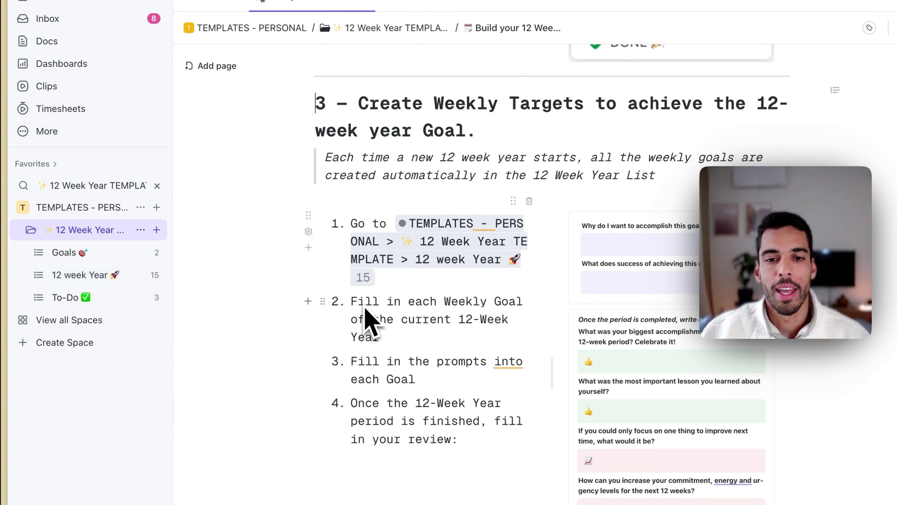
scroll(369, 319, down, 4)
scroll(406, 304, up, 2)
scroll(444, 284, down, 4)
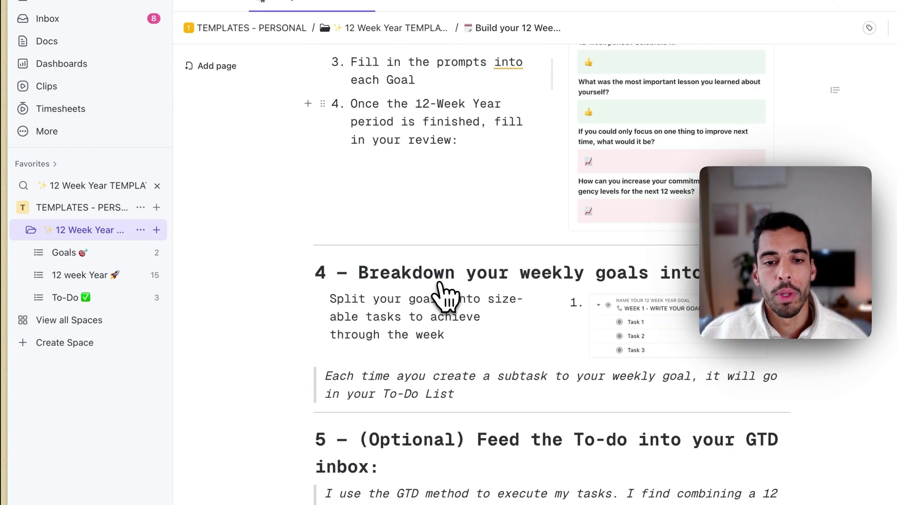
scroll(440, 286, down, 1)
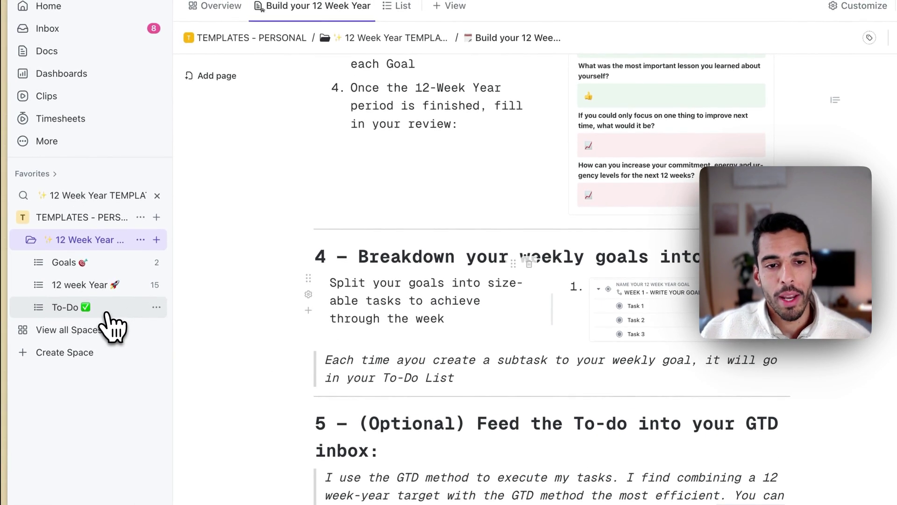
scroll(344, 336, down, 2)
Open the Goals list showing the template goal and the fitness goal
click(114, 263)
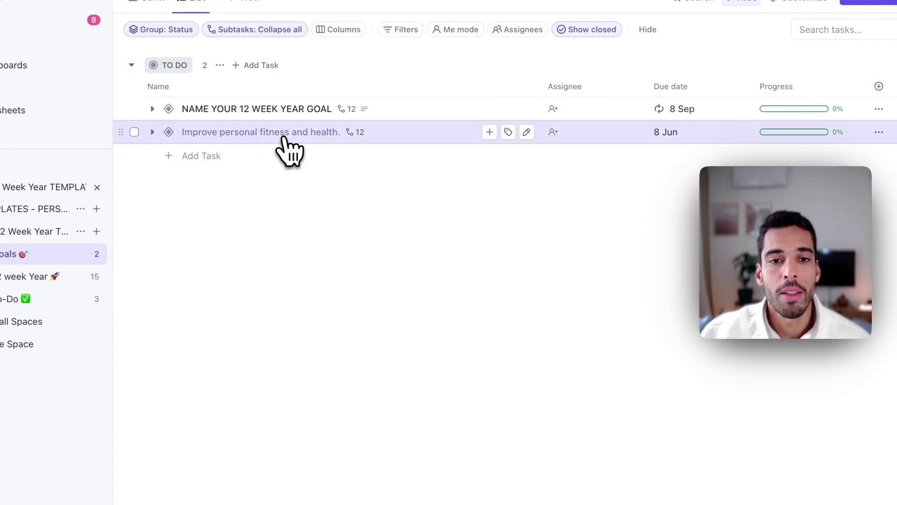
Open the fitness goal task and append '(8hours/night)' after sleep in its third target
click(284, 137)
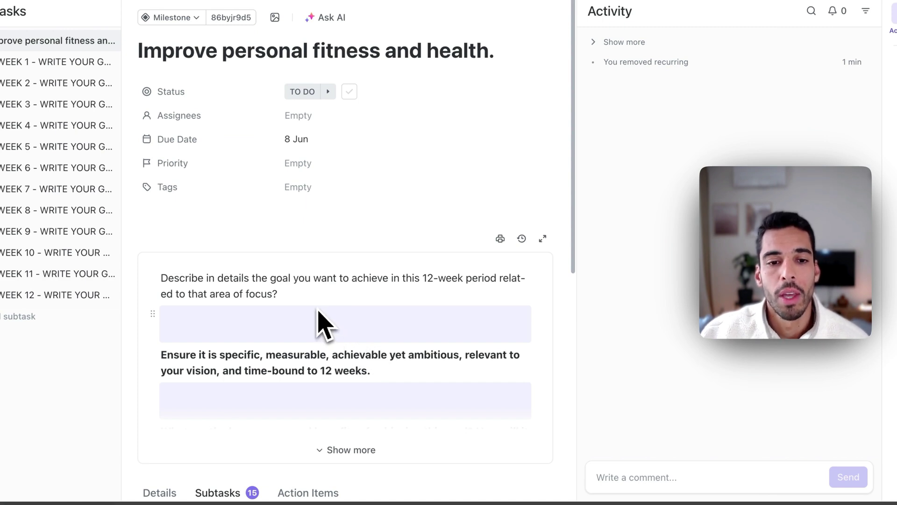
scroll(323, 325, down, 2)
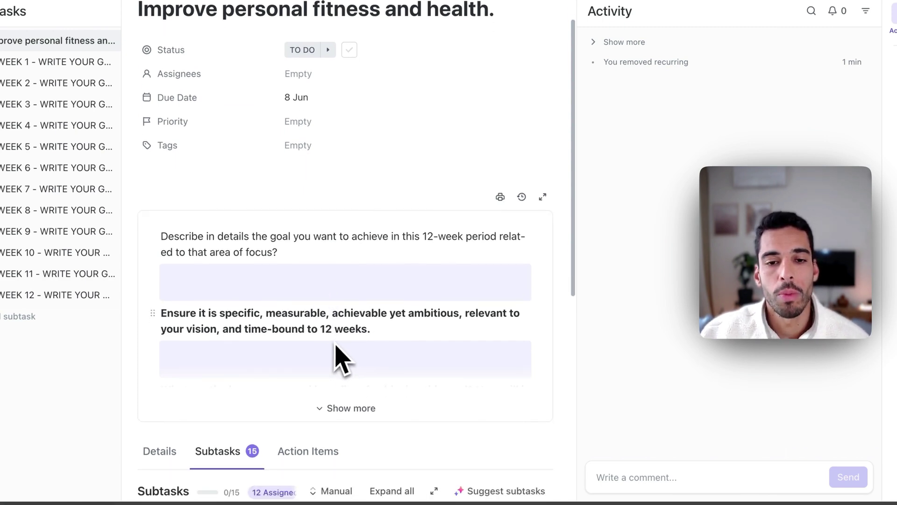
scroll(345, 341, down, 1)
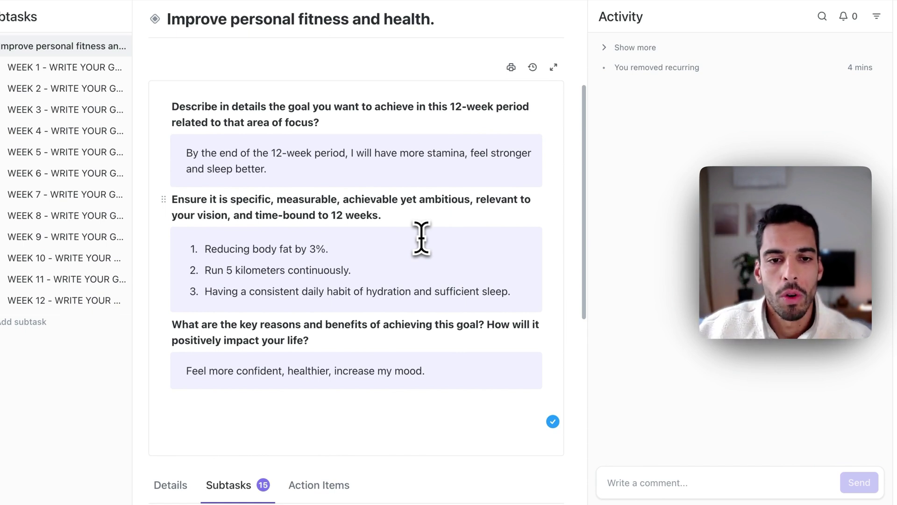
scroll(421, 238, down, 2)
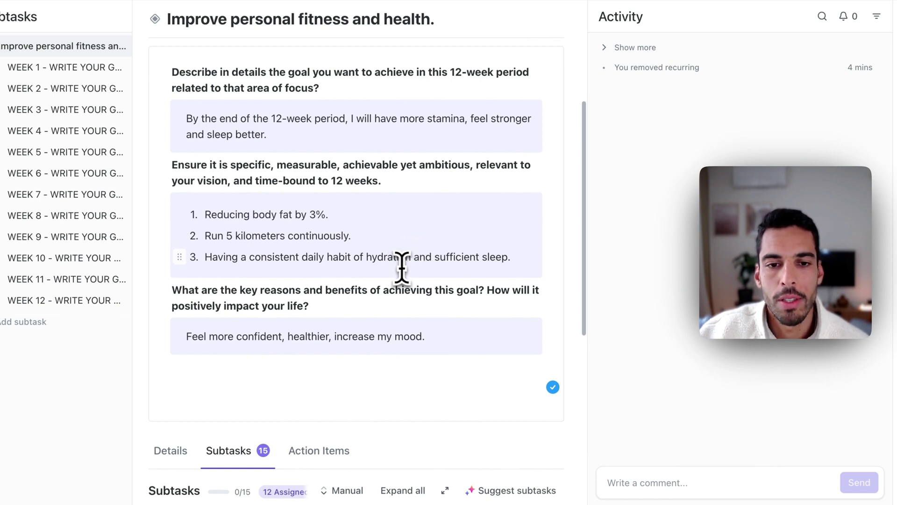
click(506, 257)
text((8)
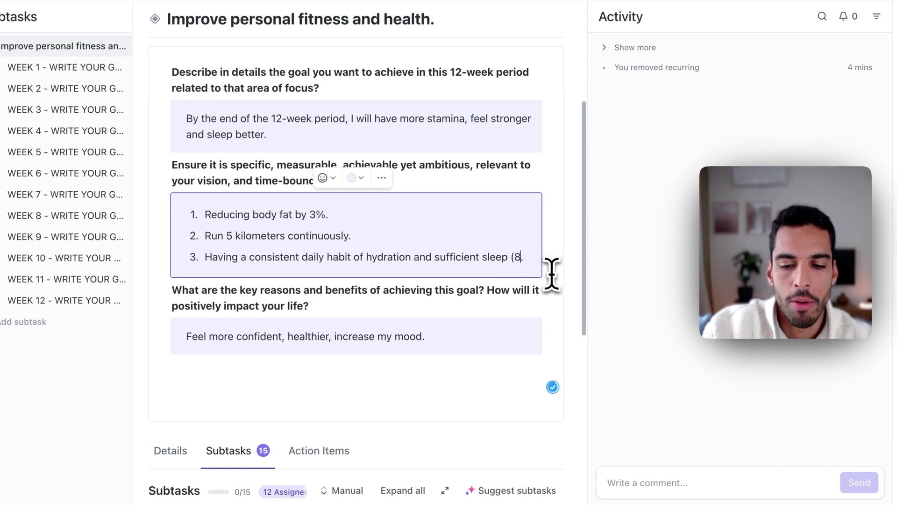
text(hours/nigh)
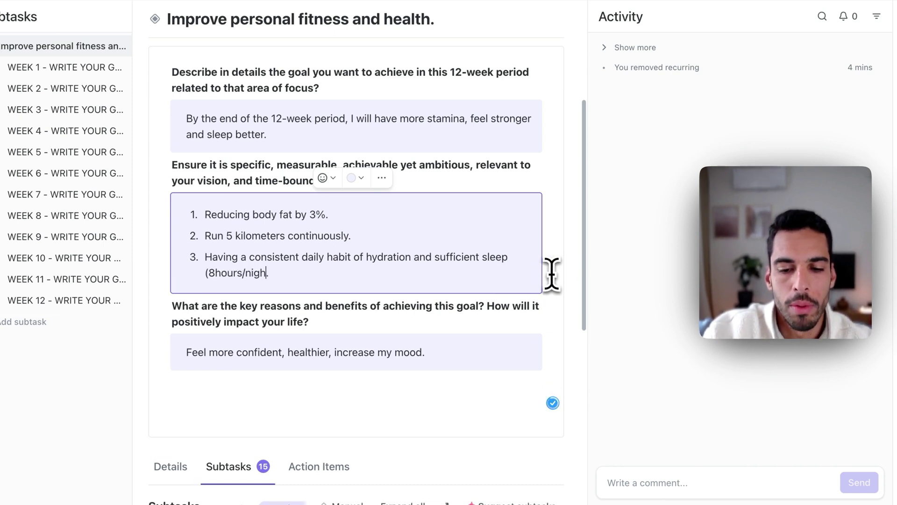
text(t))
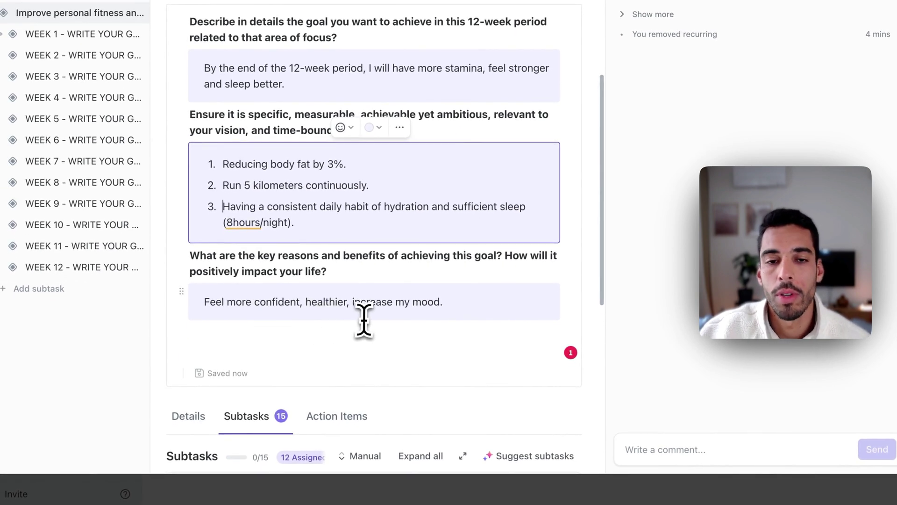
click(455, 342)
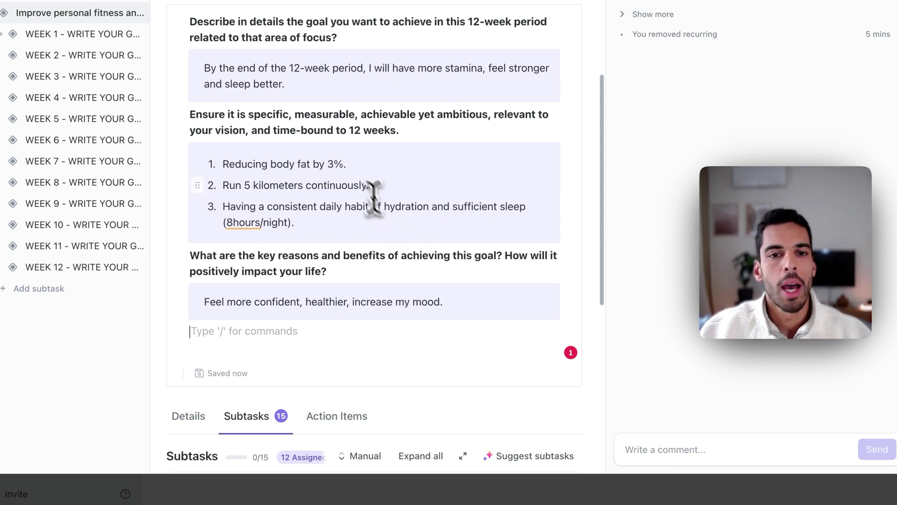
scroll(367, 178, up, 2)
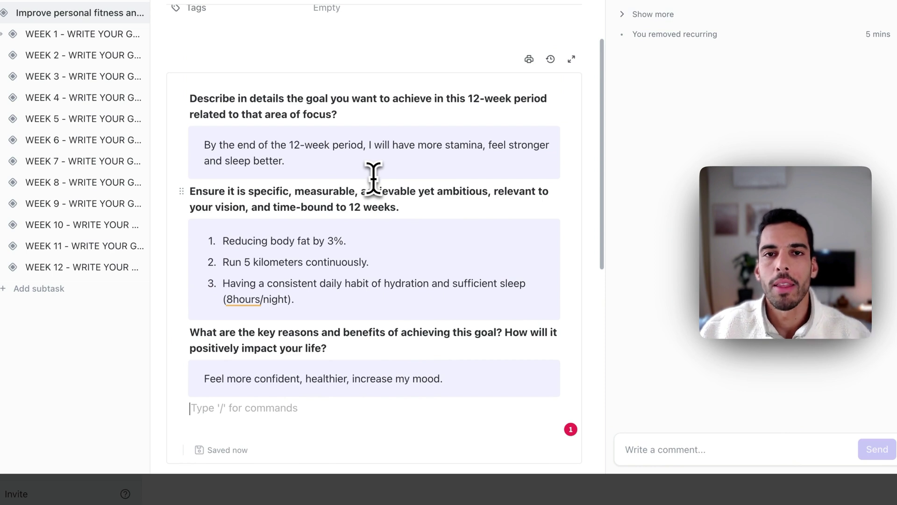
scroll(395, 219, down, 1)
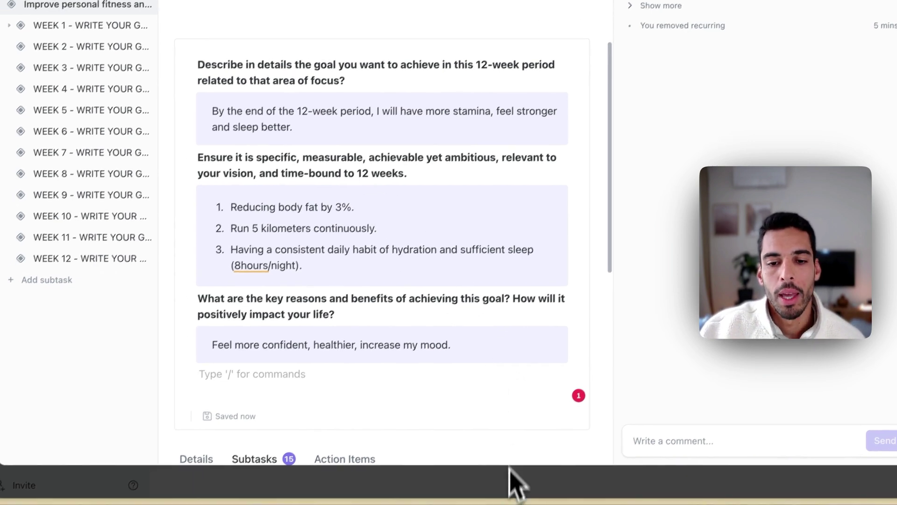
Close the fitness goal details and open the 12 week Year list
click(517, 480)
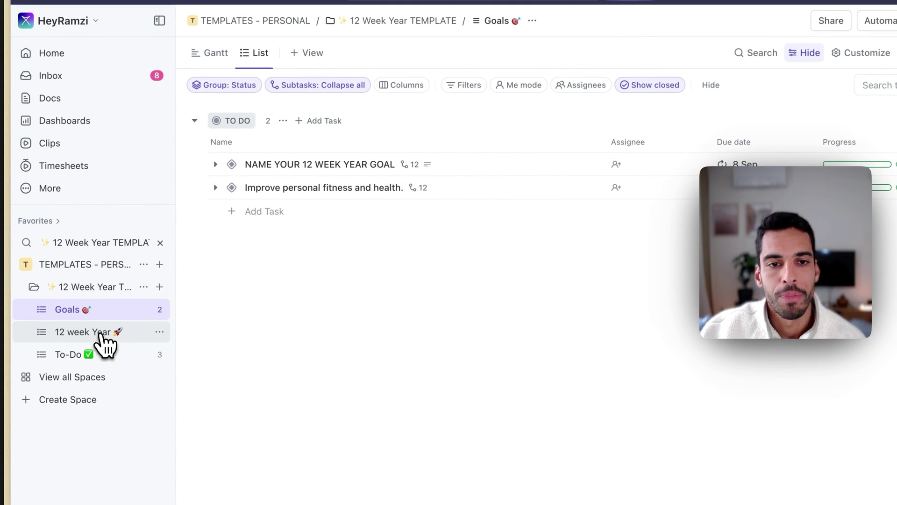
click(101, 334)
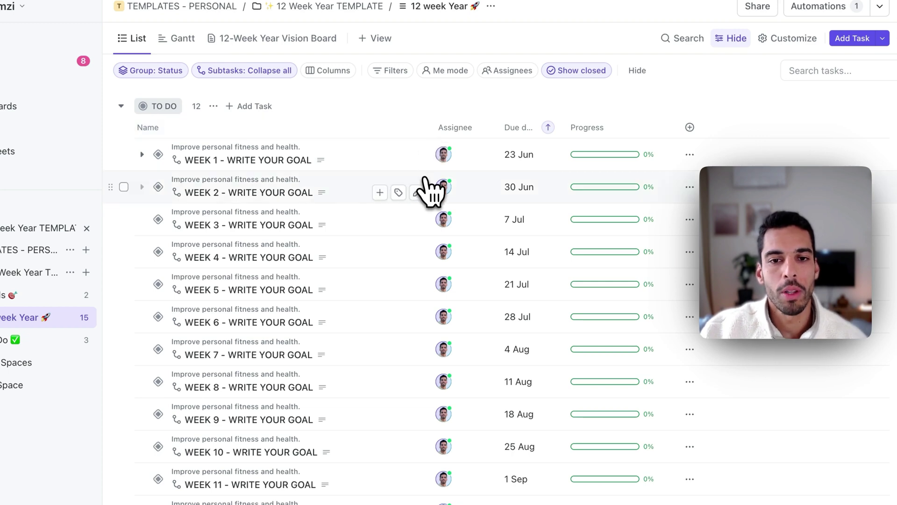
Replace the WEEK 1 and WEEK 2 task titles with the copied goal text
click(419, 160)
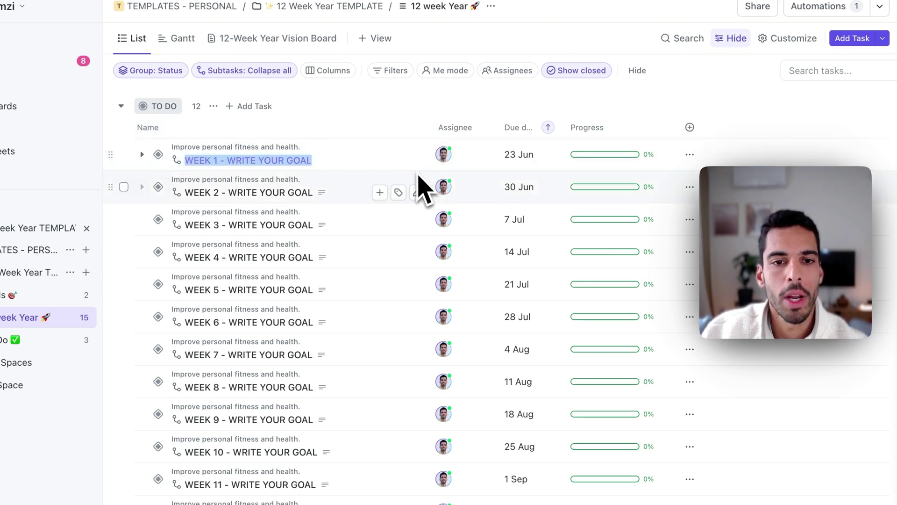
key(ctrl+v)
key(Return)
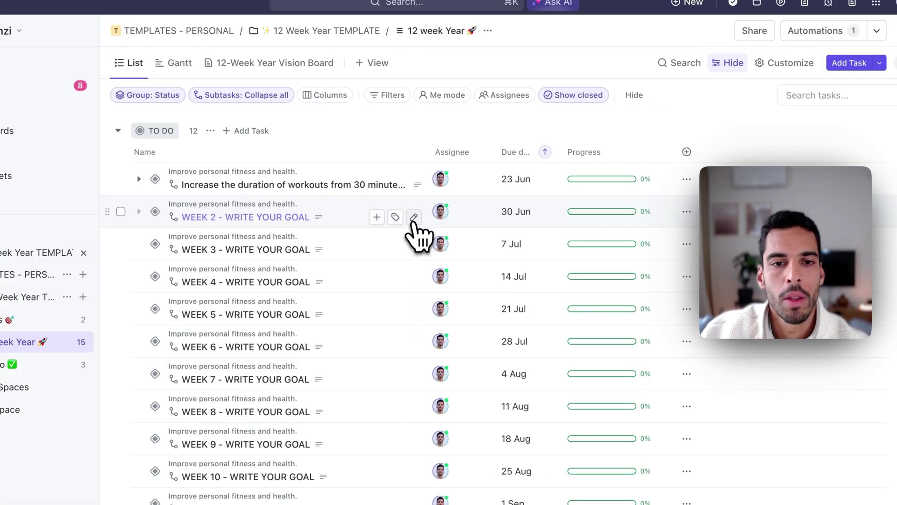
click(432, 215)
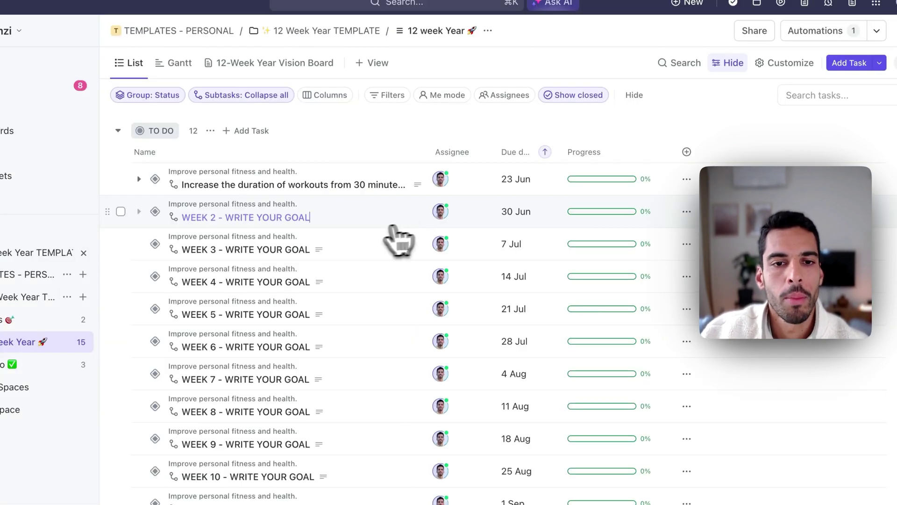
text(Add one day of yoga / week for flexibility)
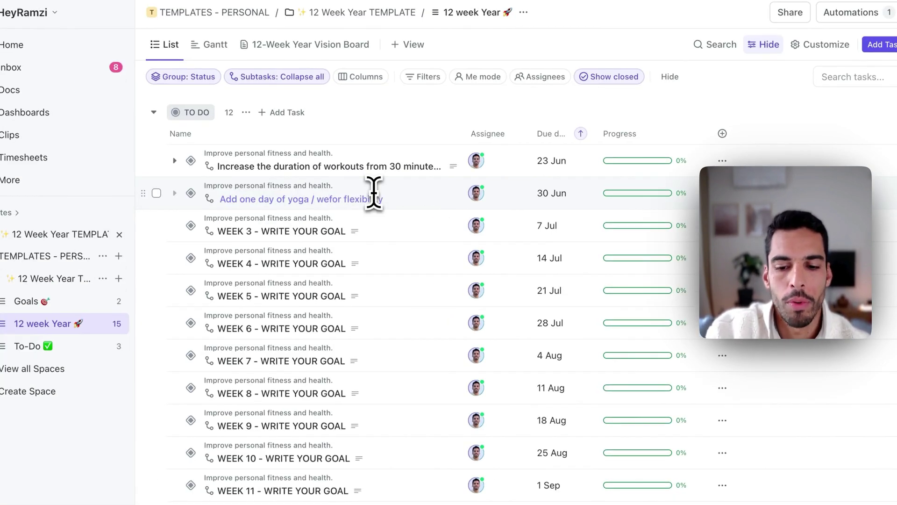
key(Return)
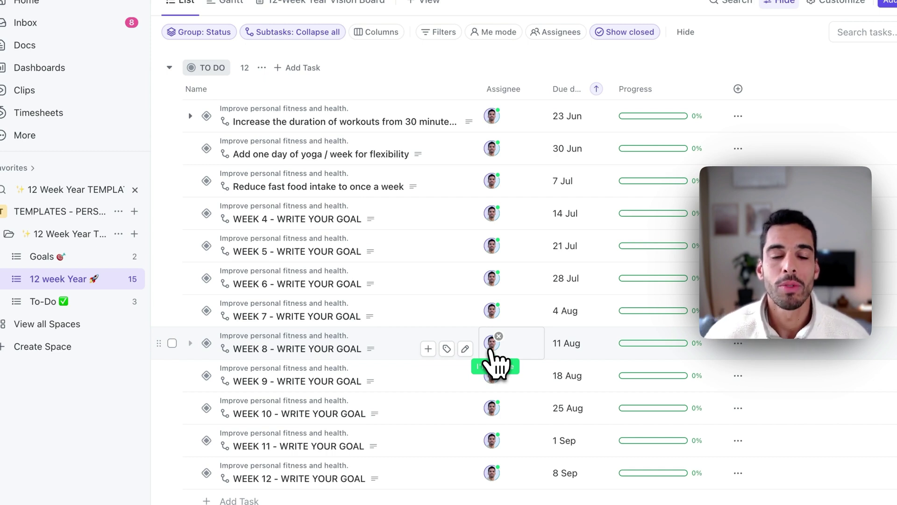
Rename the WEEK 4 through WEEK 8 tasks to 'Make sure I follow my good habits'
click(465, 219)
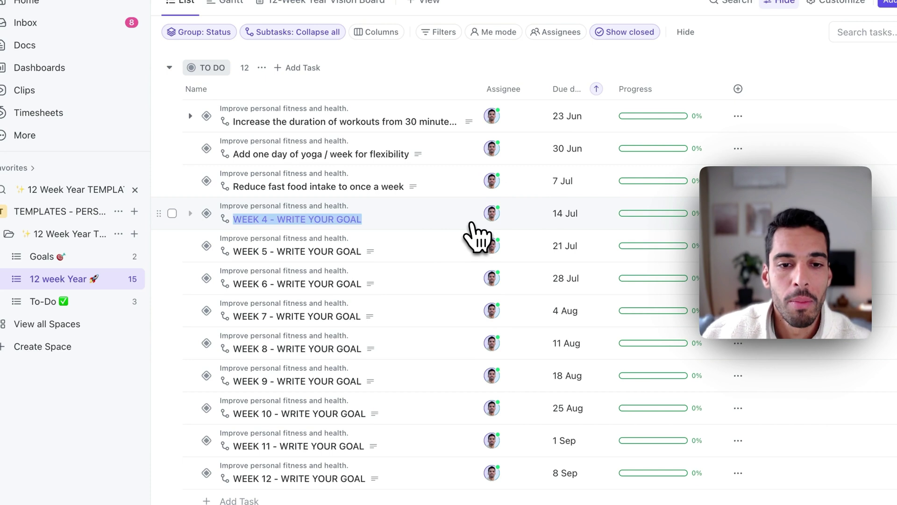
text(Make sure I )
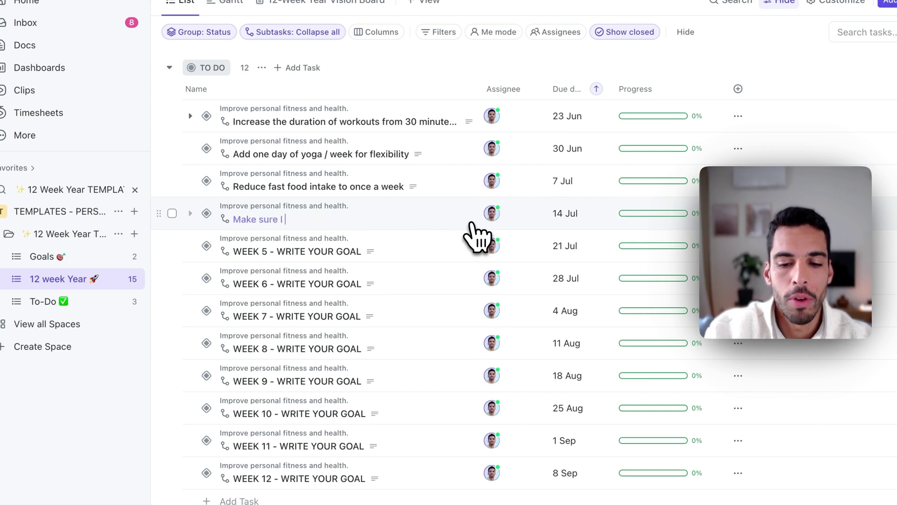
text(follow my good habits)
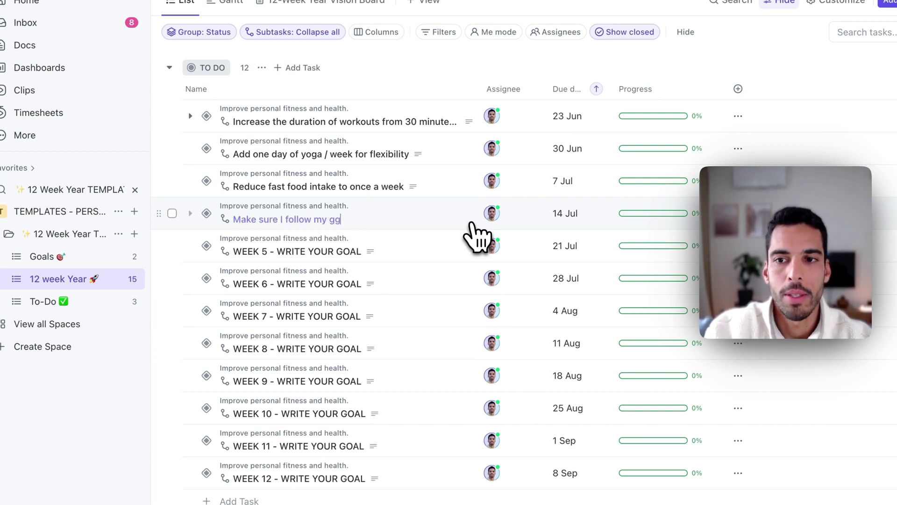
click(465, 252)
text(Make sure I follow my good habits)
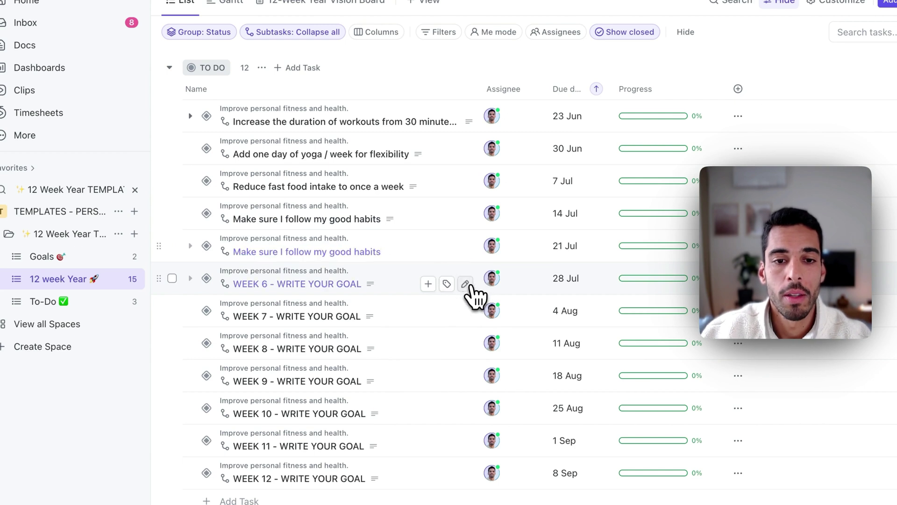
click(465, 284)
text(Make sure I follow my good habits)
click(466, 316)
key(ctrl+v)
click(466, 349)
key(ctrl+v)
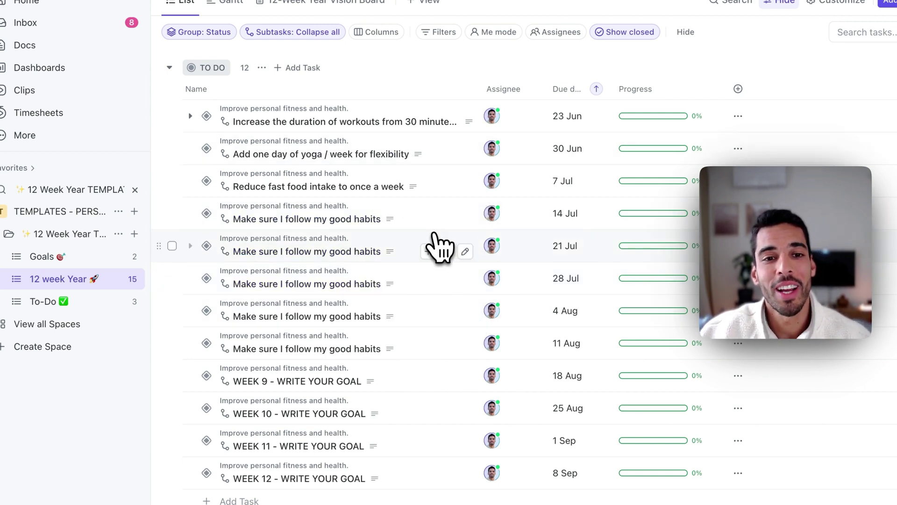
click(207, 116)
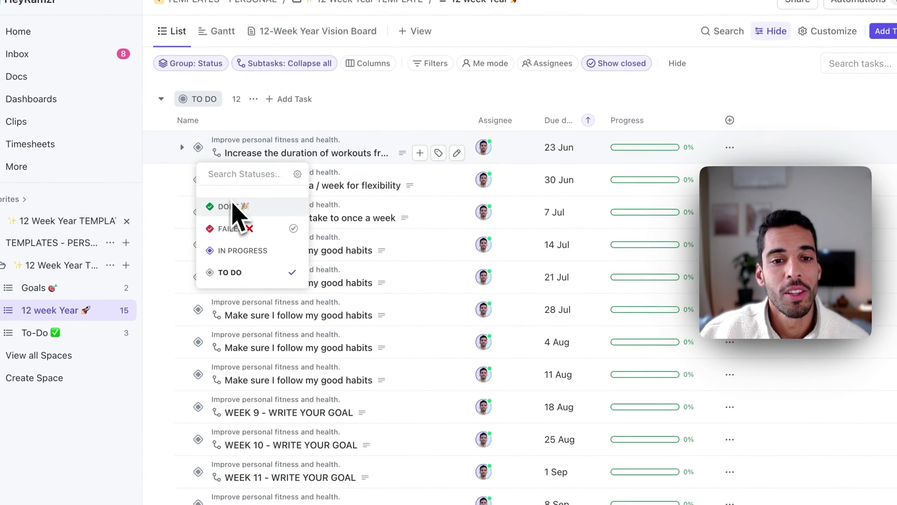
click(264, 273)
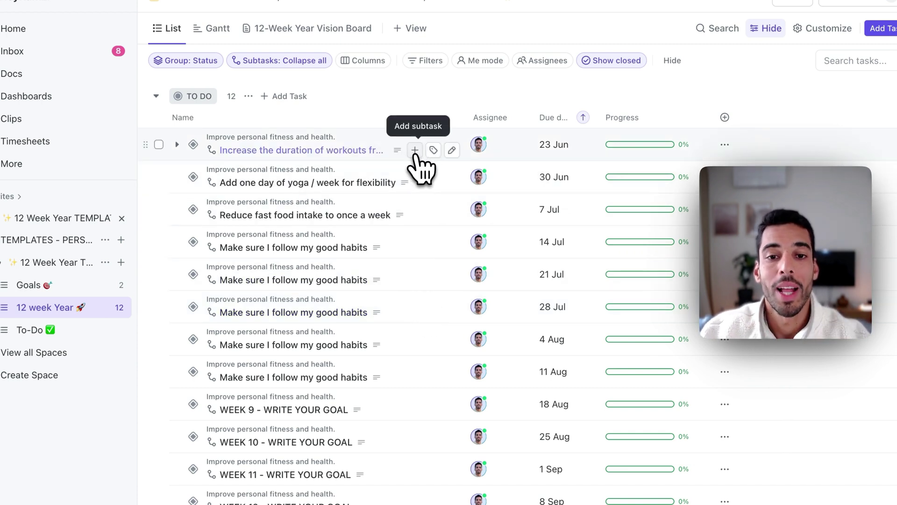
Add four subtasks to the workout goal: jog with healthy lunch, gym strength, 45-minute swim, morning jog
click(415, 150)
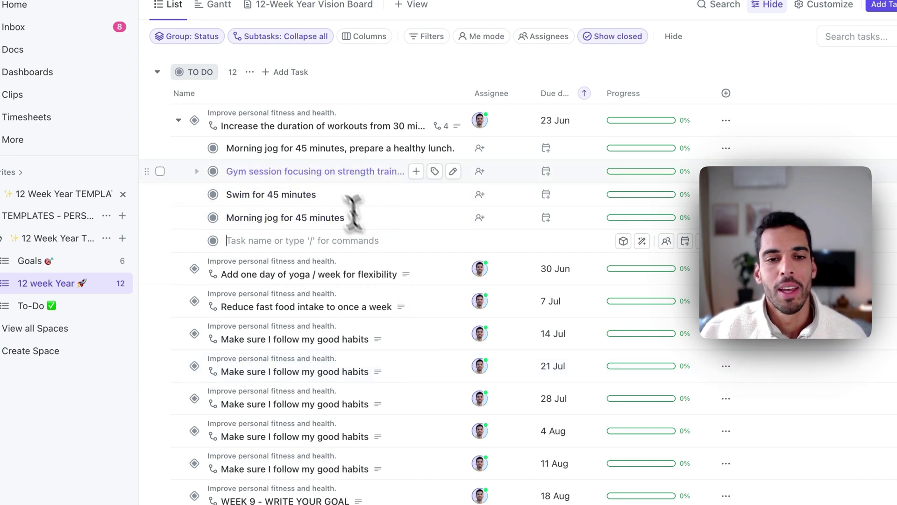
mouse_move(398, 307)
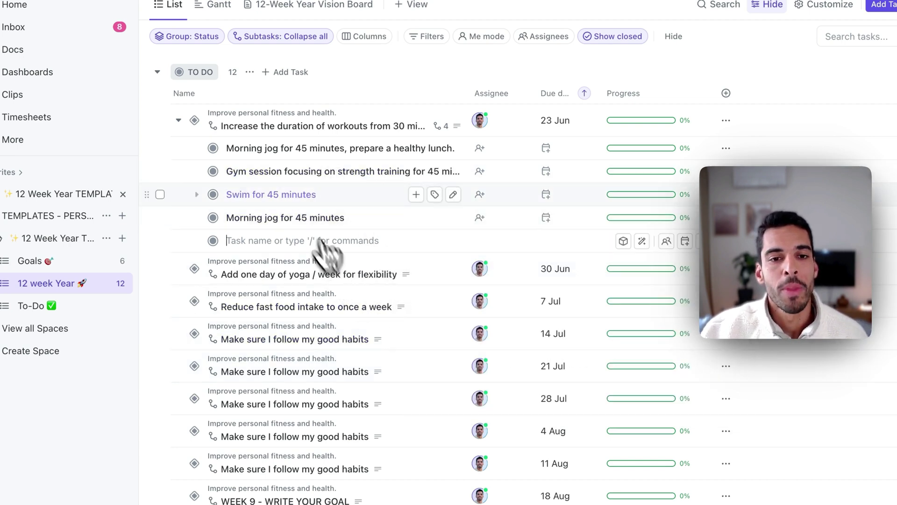
Open the workout-duration task's details, then show its four subtasks in the To-Do list
click(276, 132)
scroll(568, 296, down, 1)
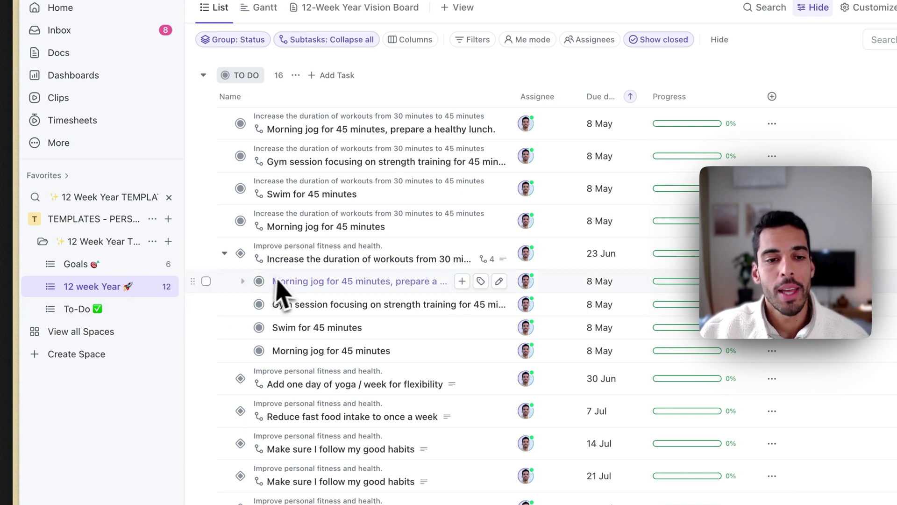
click(119, 309)
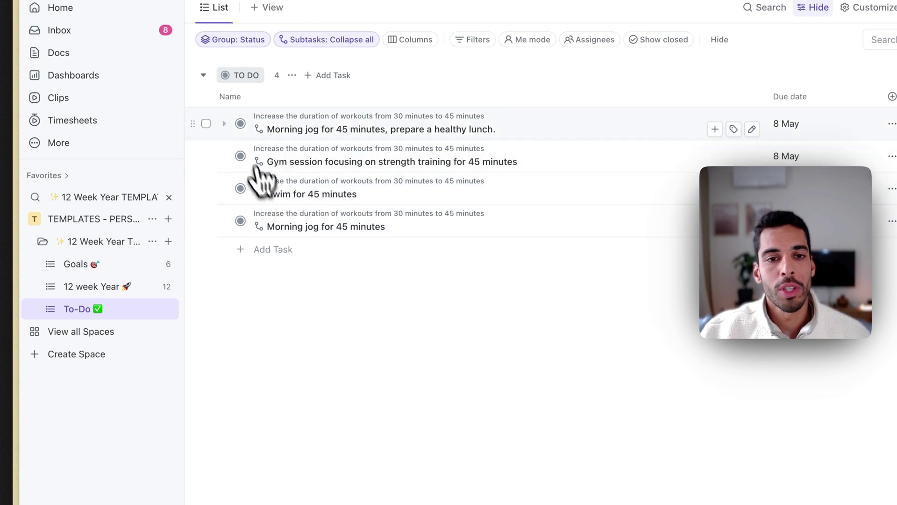
Mark the gym session, morning jog and jog-and-lunch subtasks DONE and the swim subtask FAILED
click(241, 124)
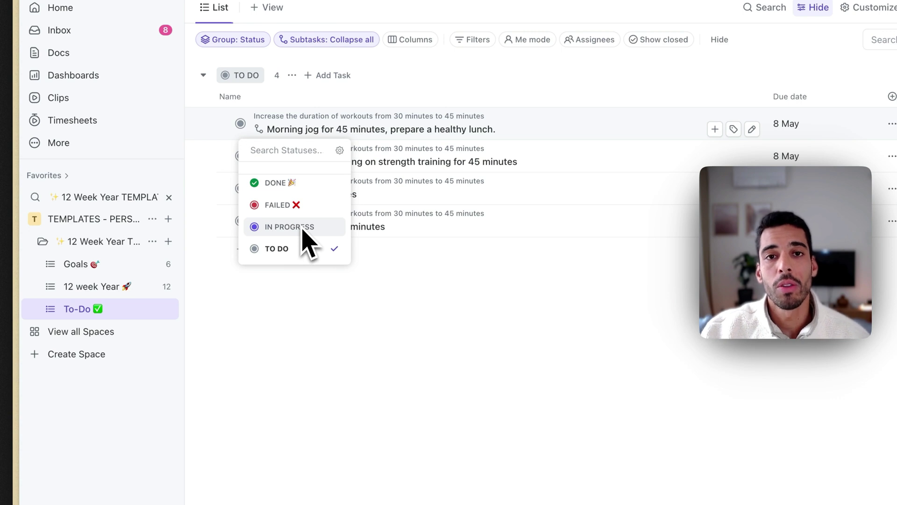
click(281, 205)
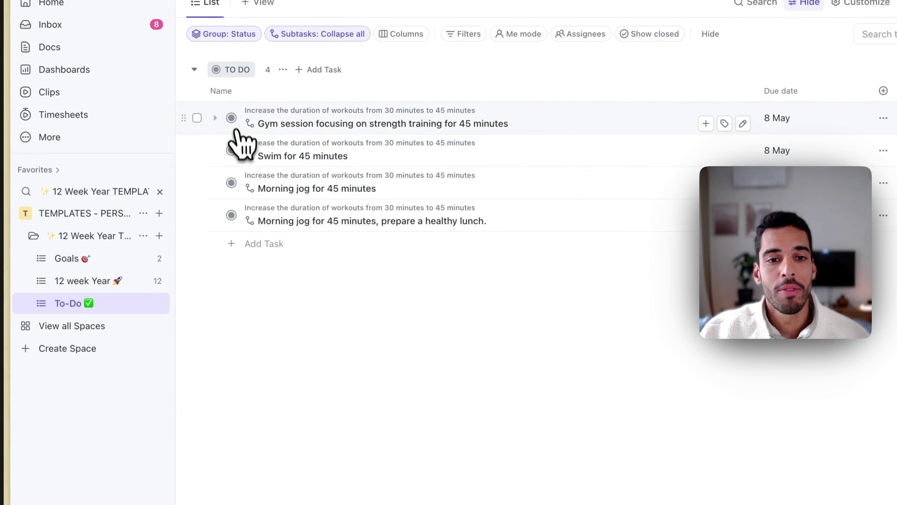
click(269, 183)
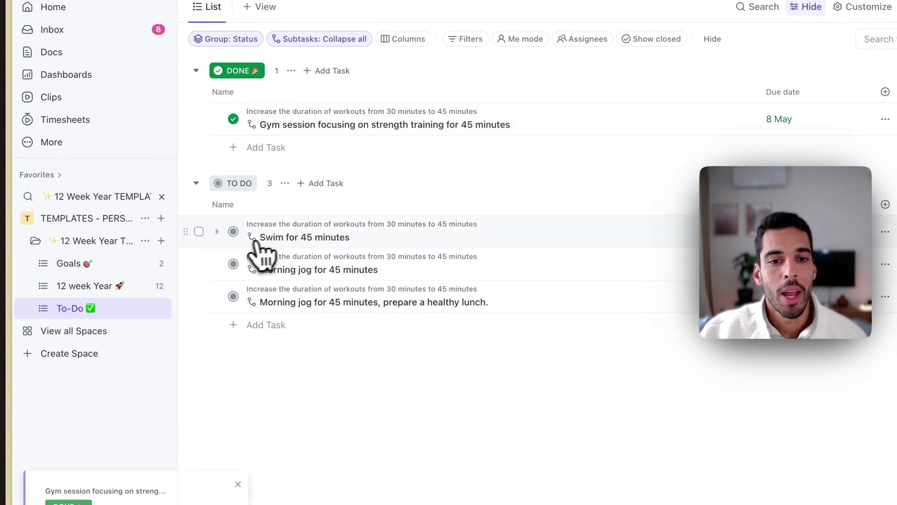
click(234, 233)
click(266, 313)
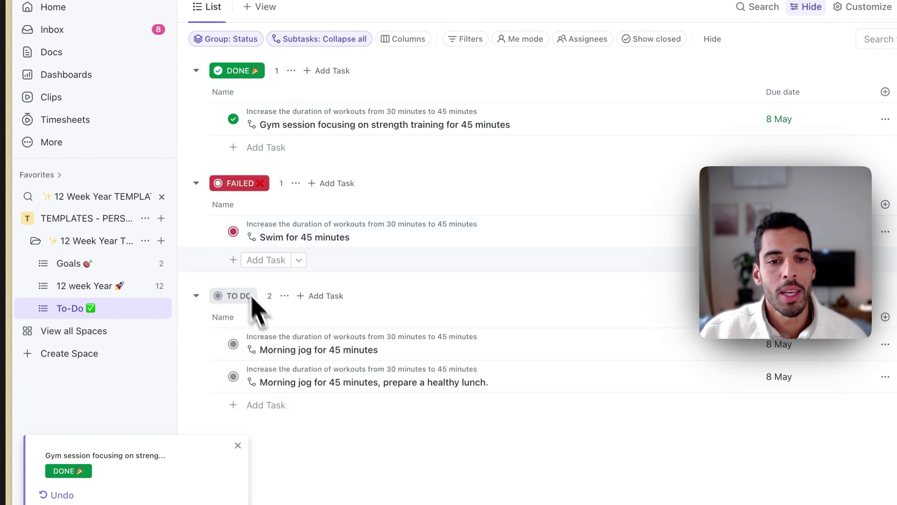
click(234, 346)
click(269, 403)
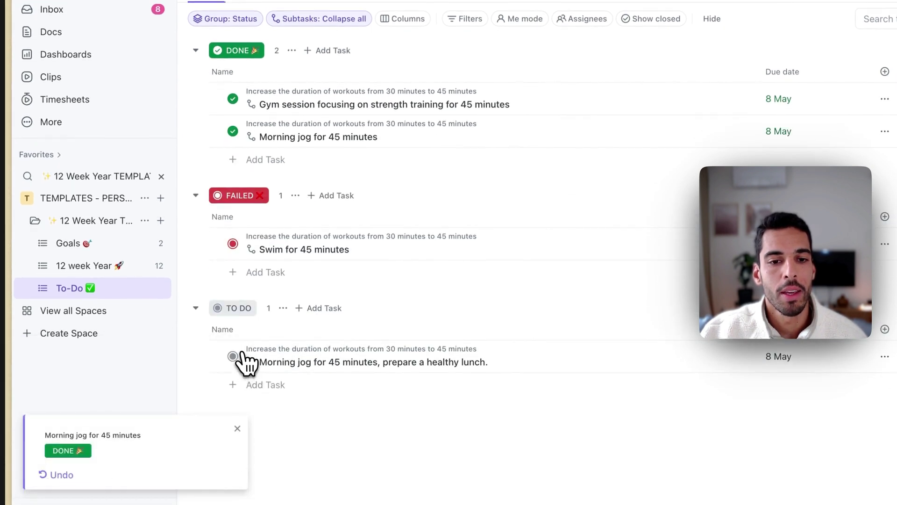
click(239, 358)
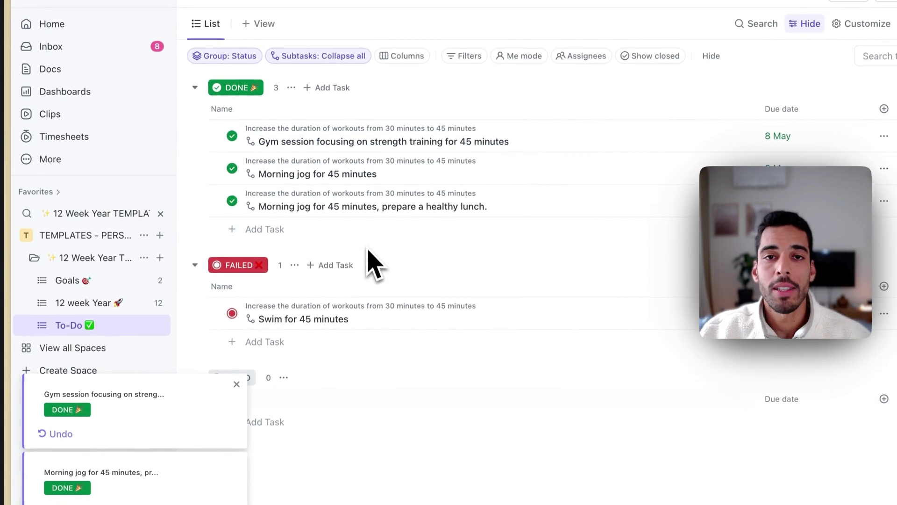
scroll(395, 355, down, 4)
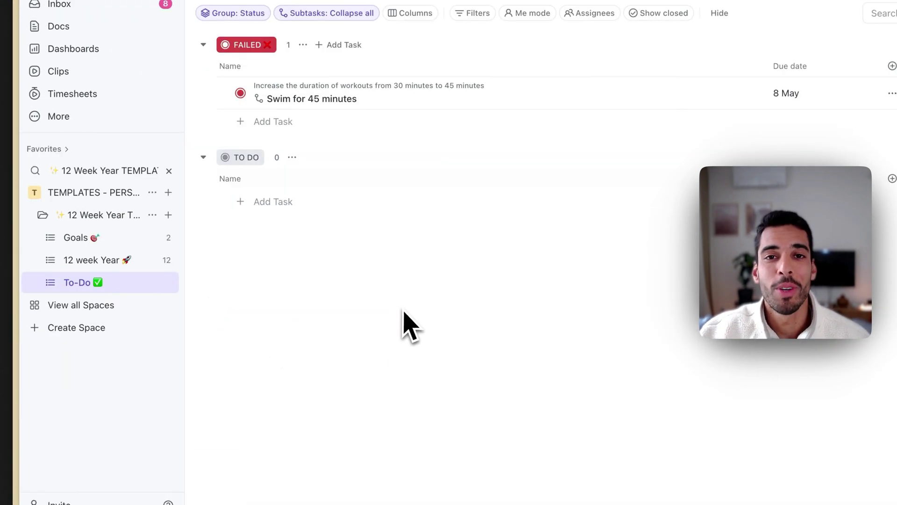
In the 12 week Year list, set the workout-duration weekly goal to FAILED and the yoga goal to DONE
click(122, 261)
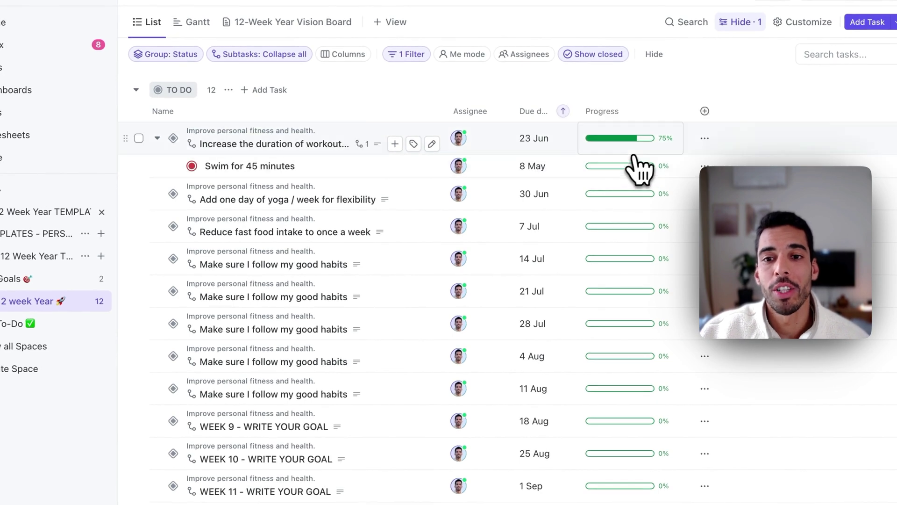
mouse_move(646, 151)
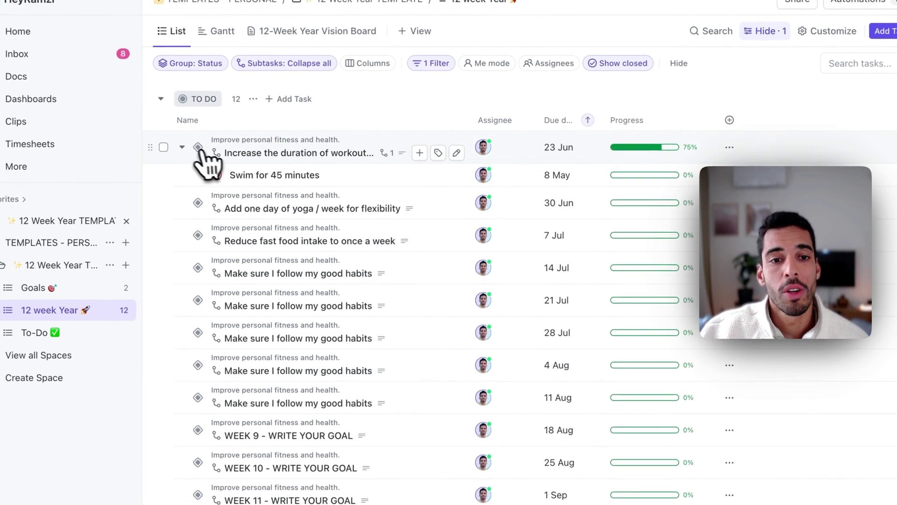
click(173, 138)
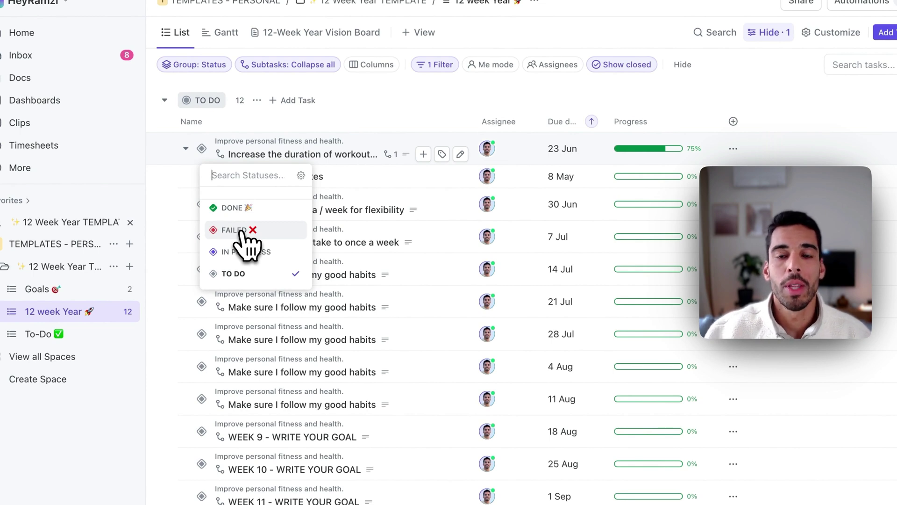
click(241, 232)
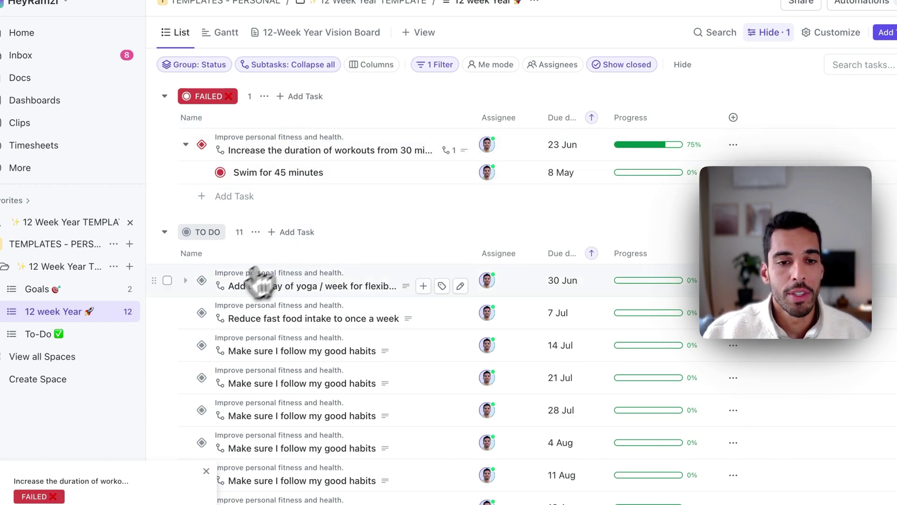
click(202, 280)
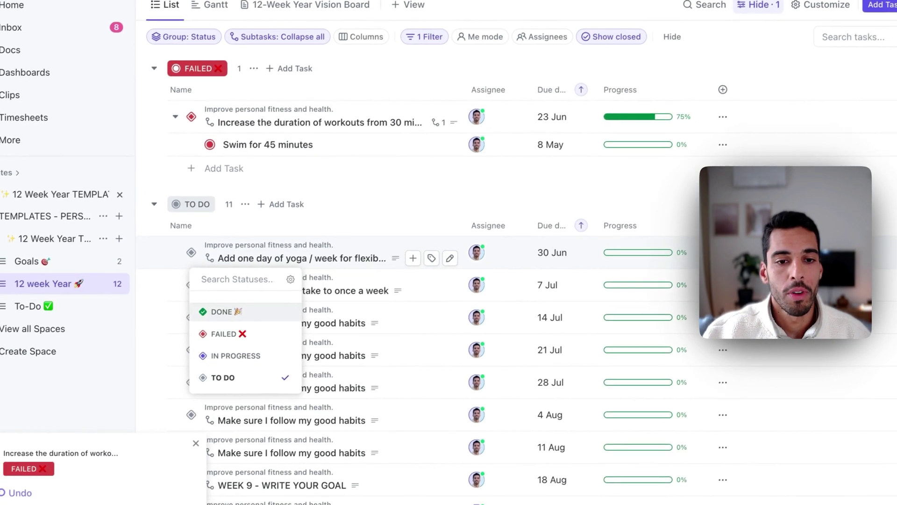
click(222, 311)
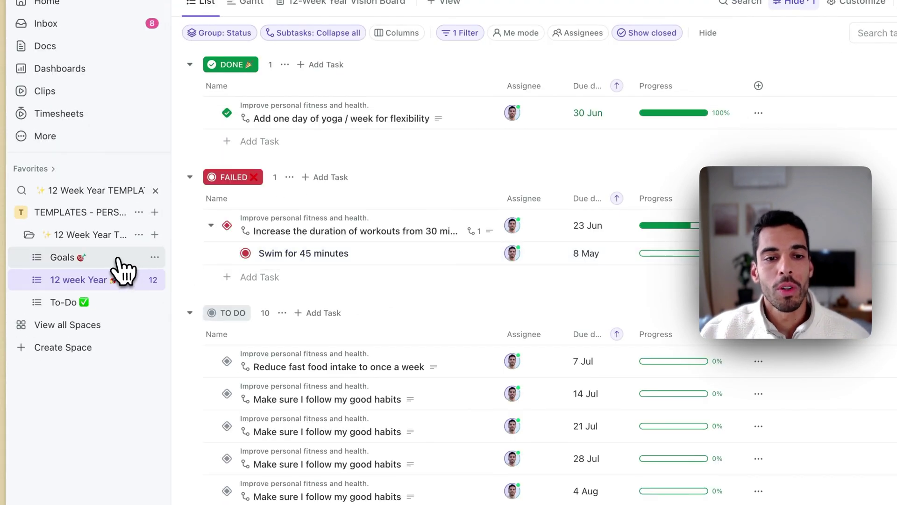
In the Goals list, set 'Improve personal fitness and health.' to DONE
click(118, 258)
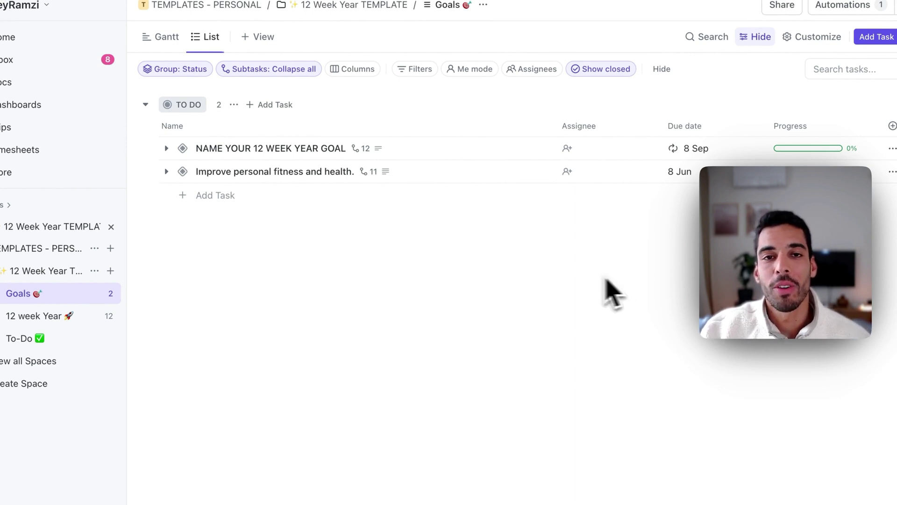
click(196, 180)
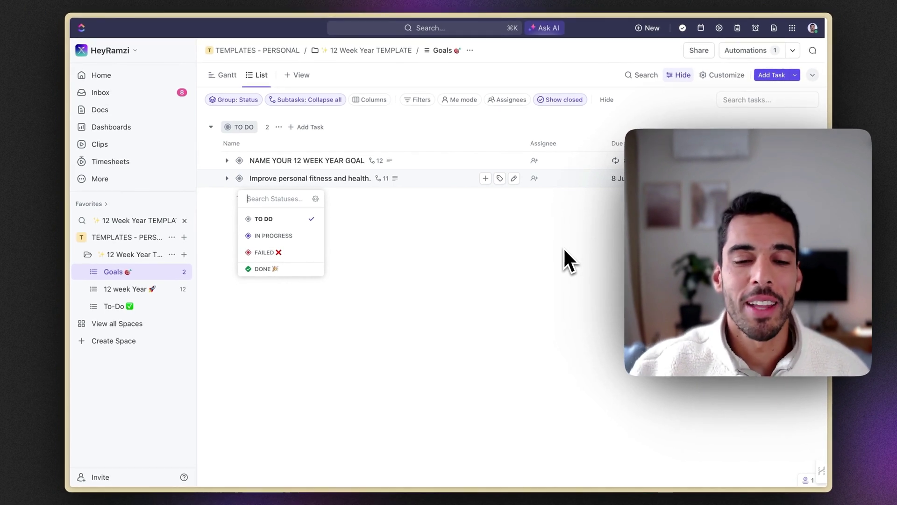
click(267, 268)
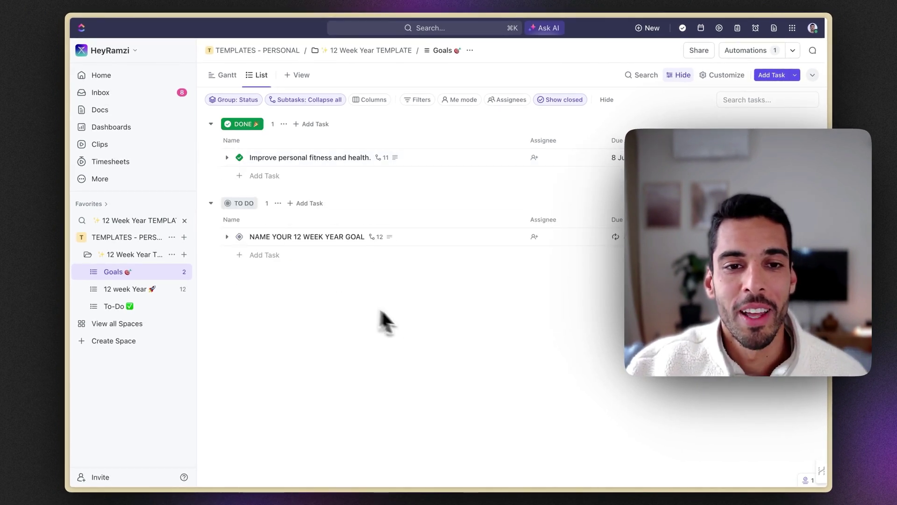